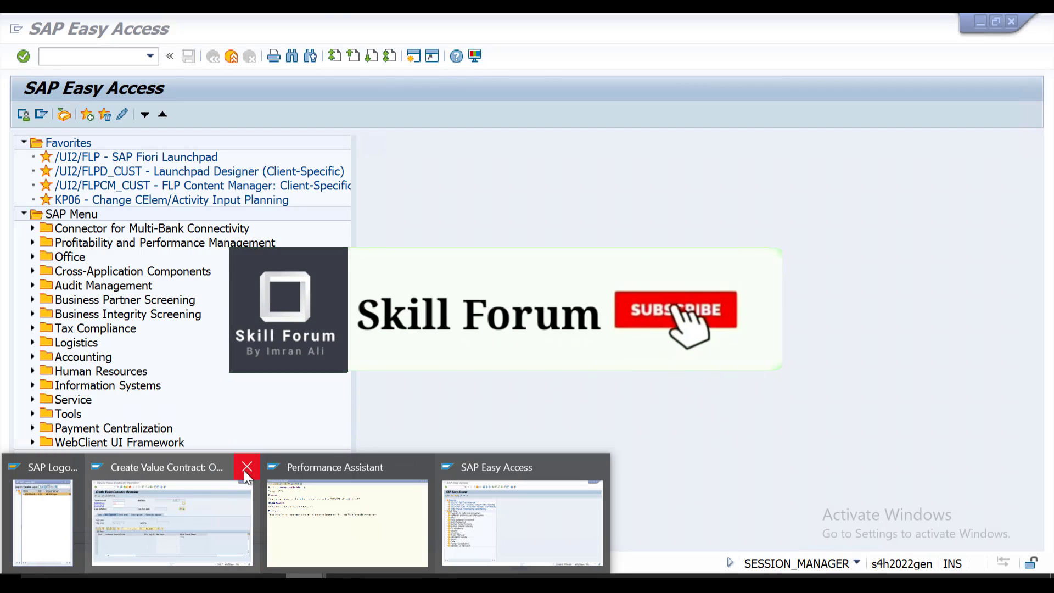
Close the leftover Create Value Contract window and minimize the SAP Logon 800 window.
{"action": "left_click", "coordinate": [245, 473]}
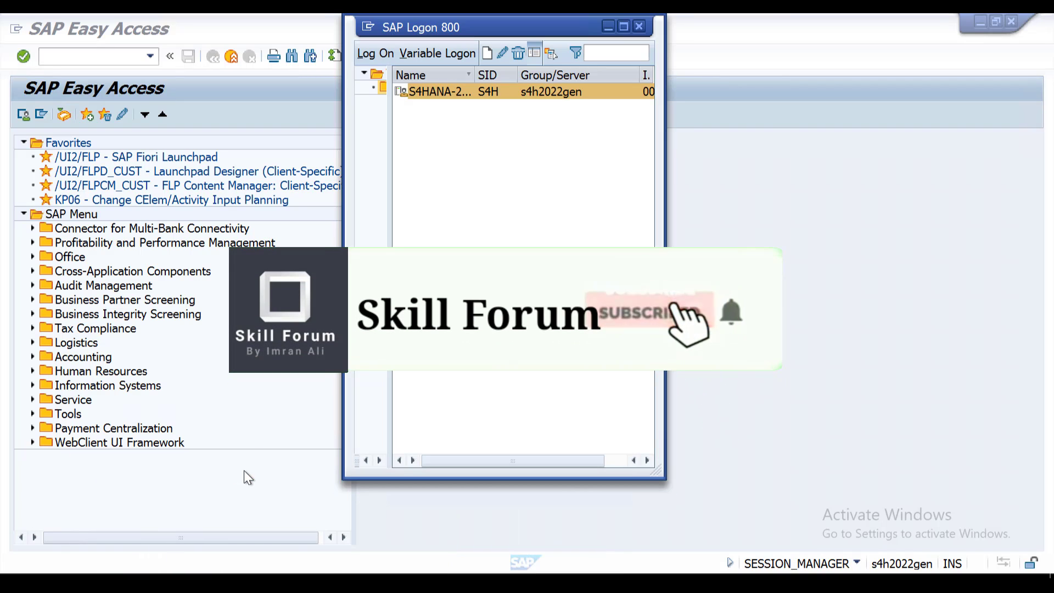
{"action": "left_click", "coordinate": [609, 26]}
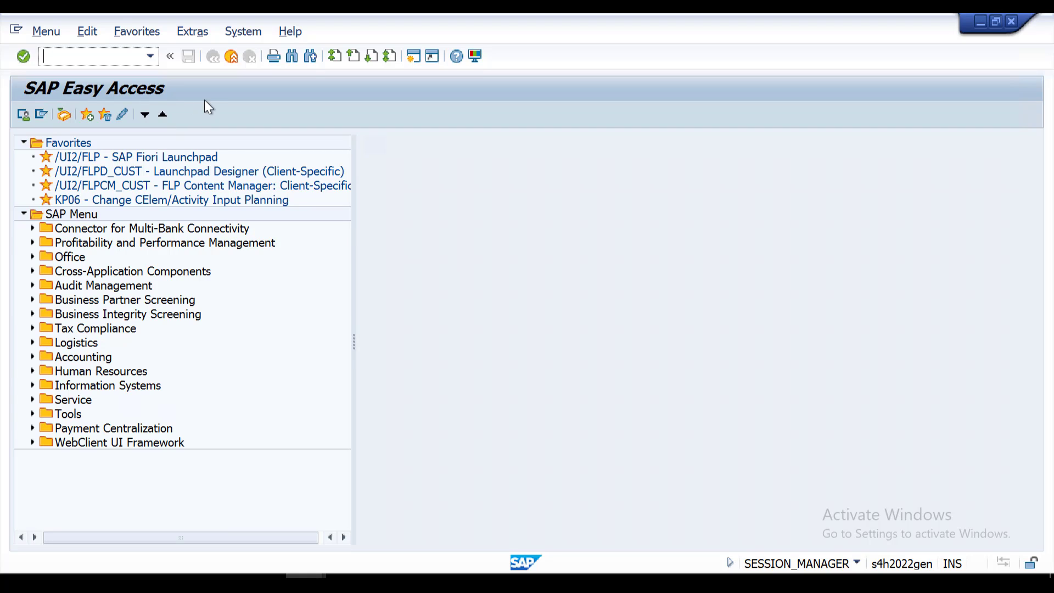
Run /nVA41 from the command history to reach Create Contracts with VC01 Value Contract.
{"action": "left_click", "coordinate": [151, 62]}
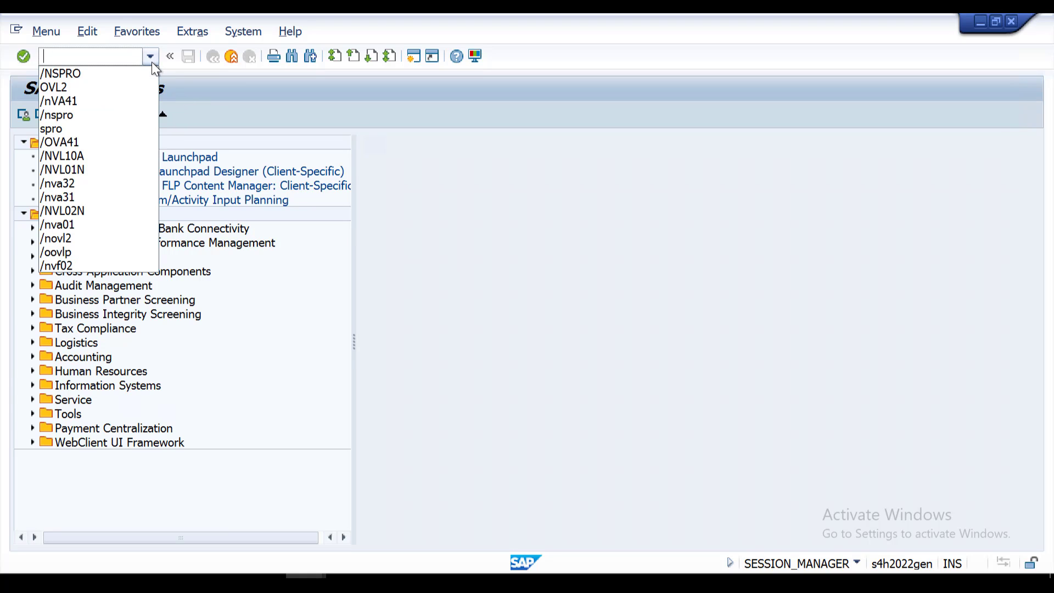
{"action": "left_click", "coordinate": [87, 103]}
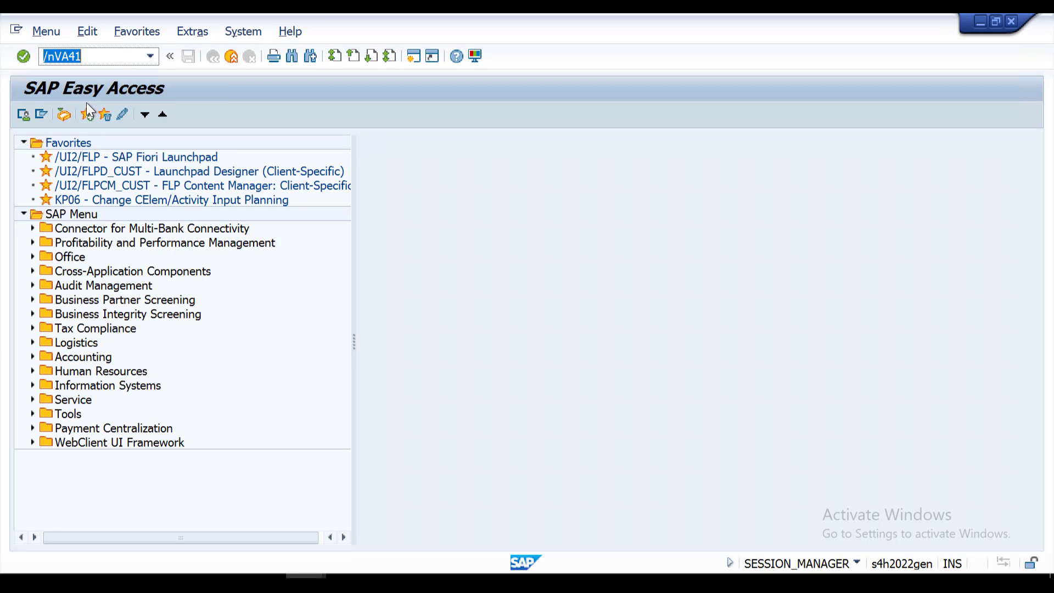
{"action": "key", "text": "Return"}
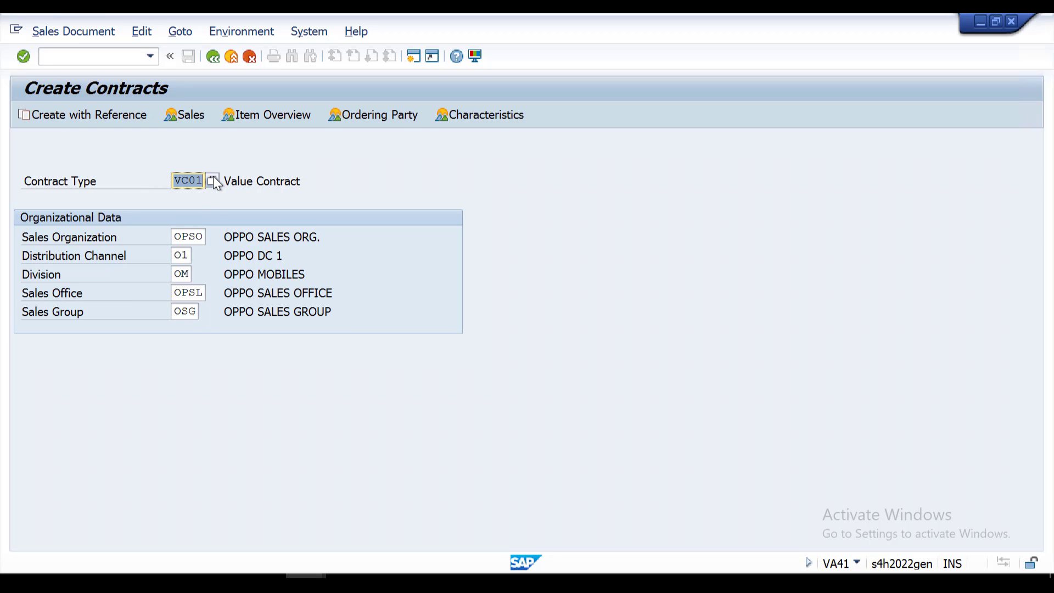
Enter sold-to party 709 and item target value 10000 on the value contract overview.
{"action": "key", "text": "Return"}
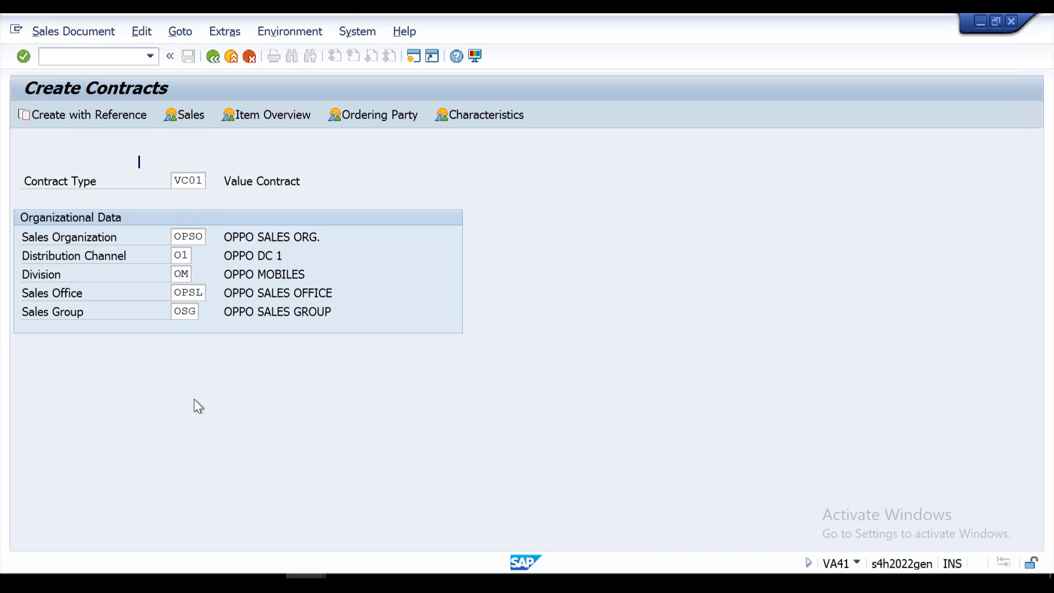
{"action": "key", "text": "BackSpace"}
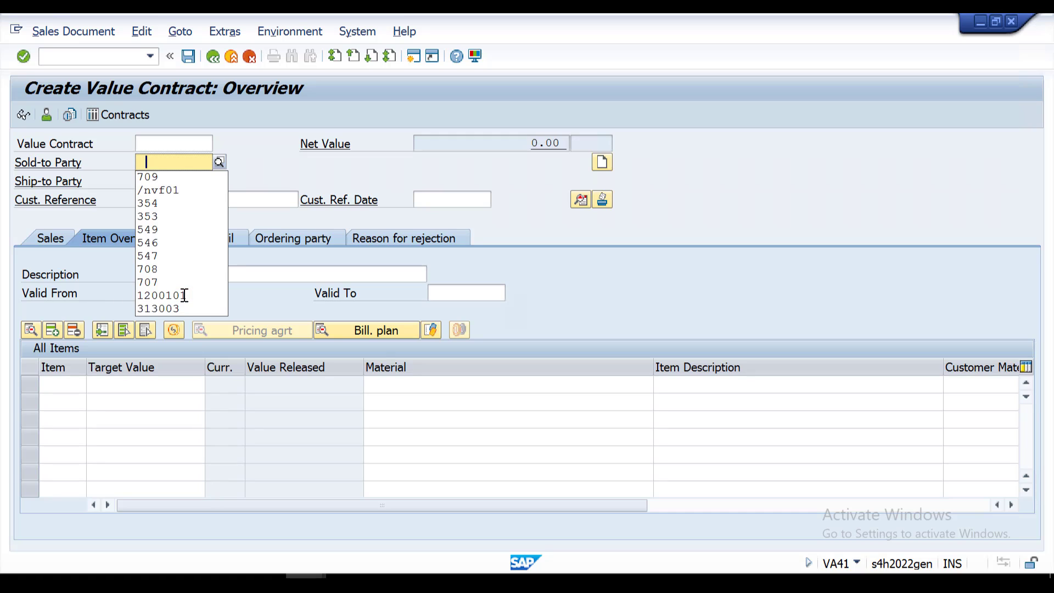
{"action": "key", "text": "Down"}
{"action": "key", "text": "Return"}
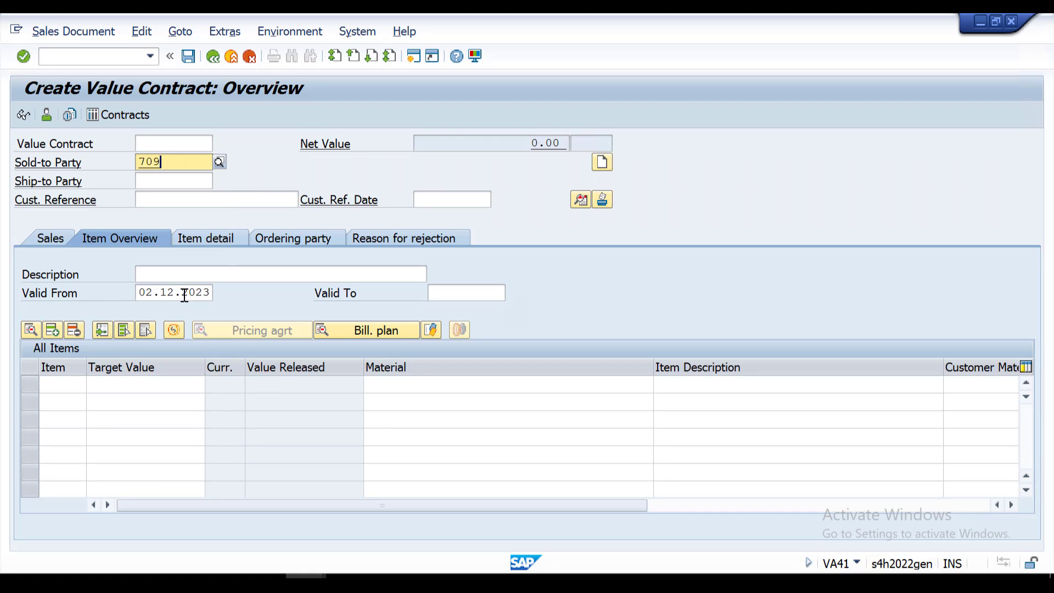
{"action": "left_click", "coordinate": [121, 387]}
{"action": "key", "text": "Down"}
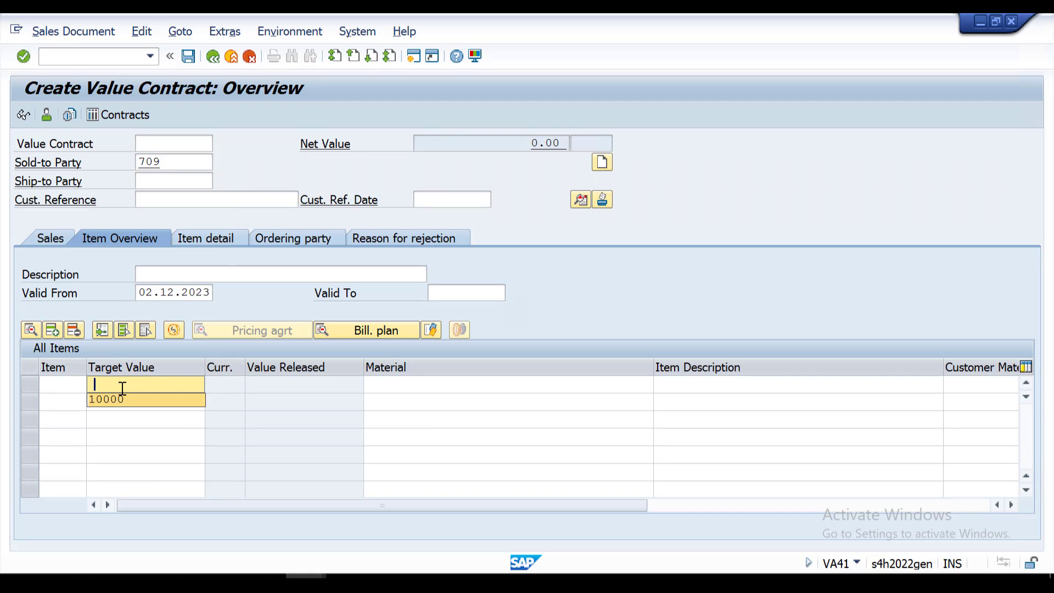
{"action": "key", "text": "Return"}
{"action": "key", "text": "Tab"}
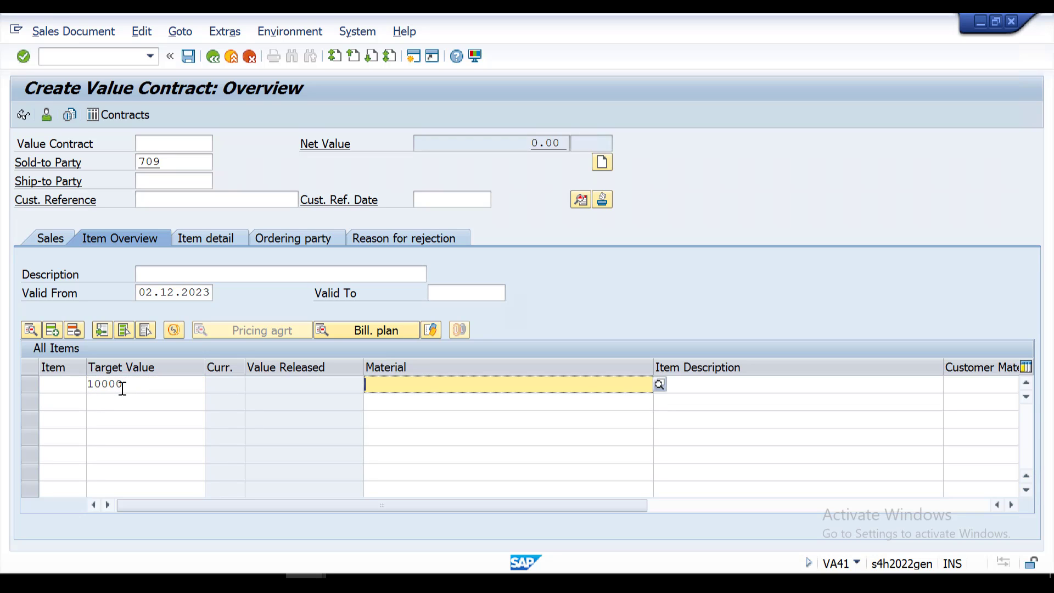
Give the item material 90123 and plant OPP1, then process the entries.
{"action": "key", "text": "BackSpace"}
{"action": "key", "text": "Down"}
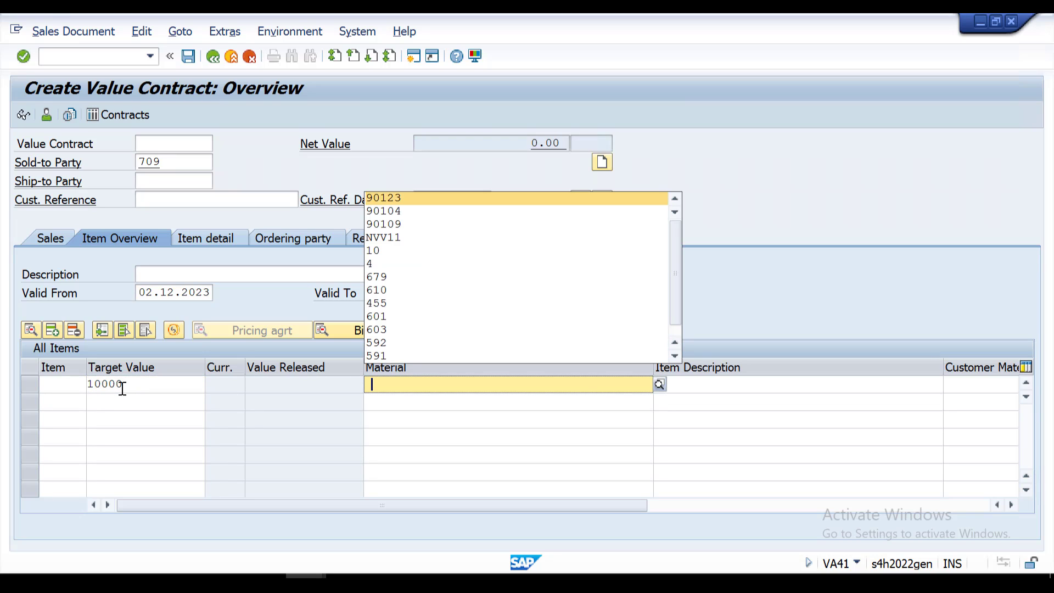
{"action": "key", "text": "Return"}
{"action": "key", "text": "Tab"}
{"action": "key", "text": "Tab"}
{"action": "key", "text": "Tab"}
{"action": "key", "text": "Tab"}
{"action": "key", "text": "Tab"}
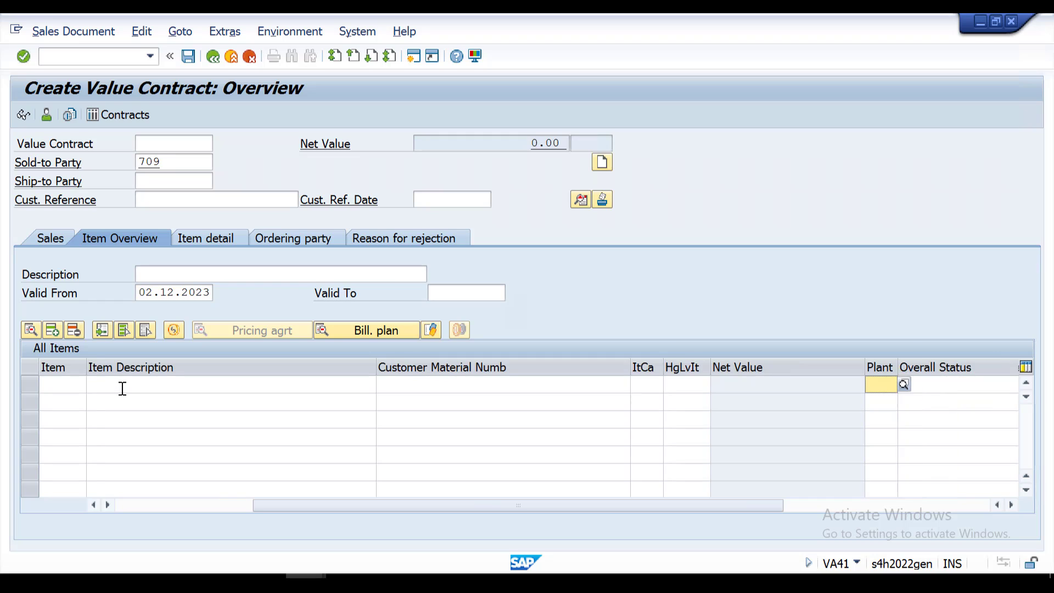
{"action": "key", "text": "BackSpace"}
{"action": "key", "text": "Down"}
{"action": "key", "text": "Return"}
{"action": "key", "text": "Return"}
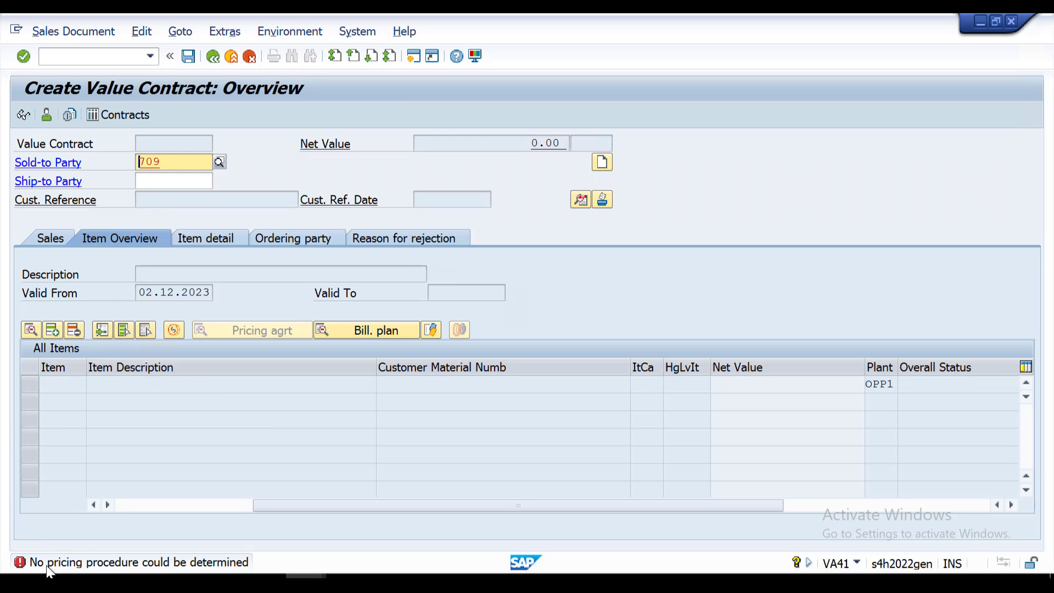
{"action": "double_click", "coordinate": [80, 563]}
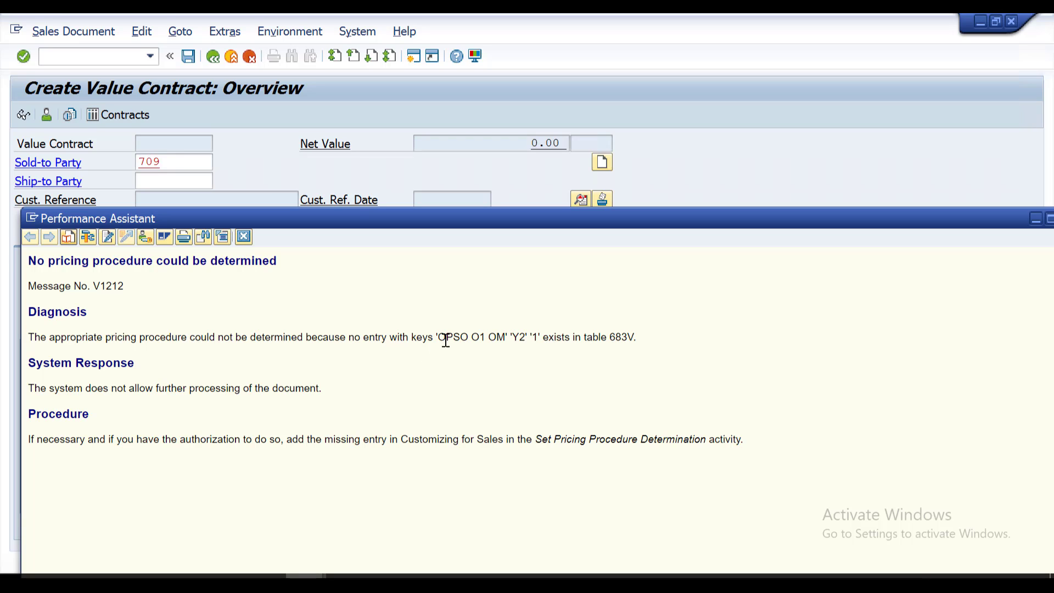
{"action": "left_click_drag", "start_coordinate": [438, 337], "coordinate": [541, 337]}
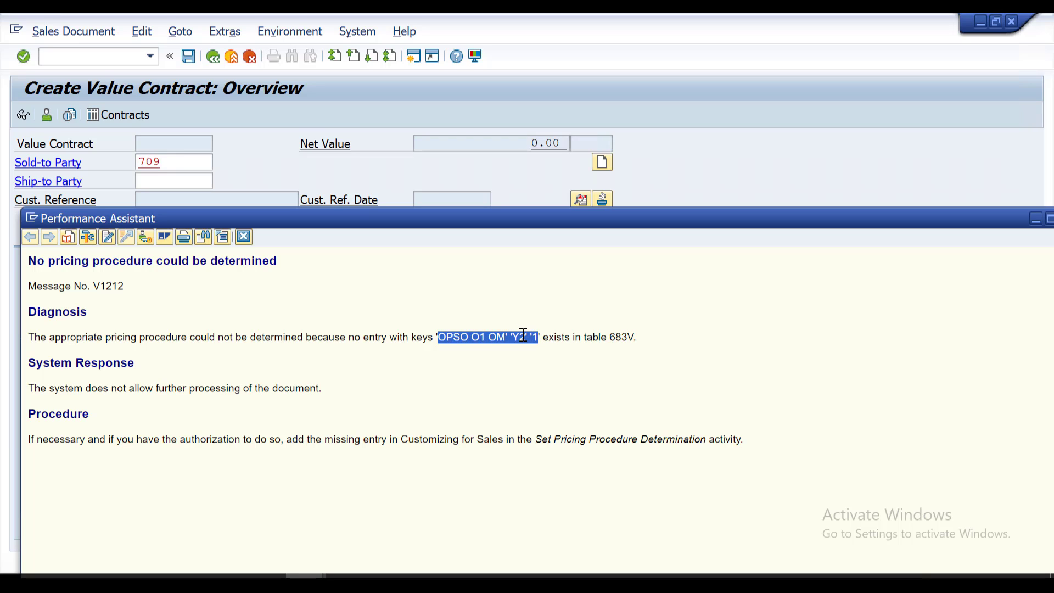
{"action": "double_click", "coordinate": [518, 335]}
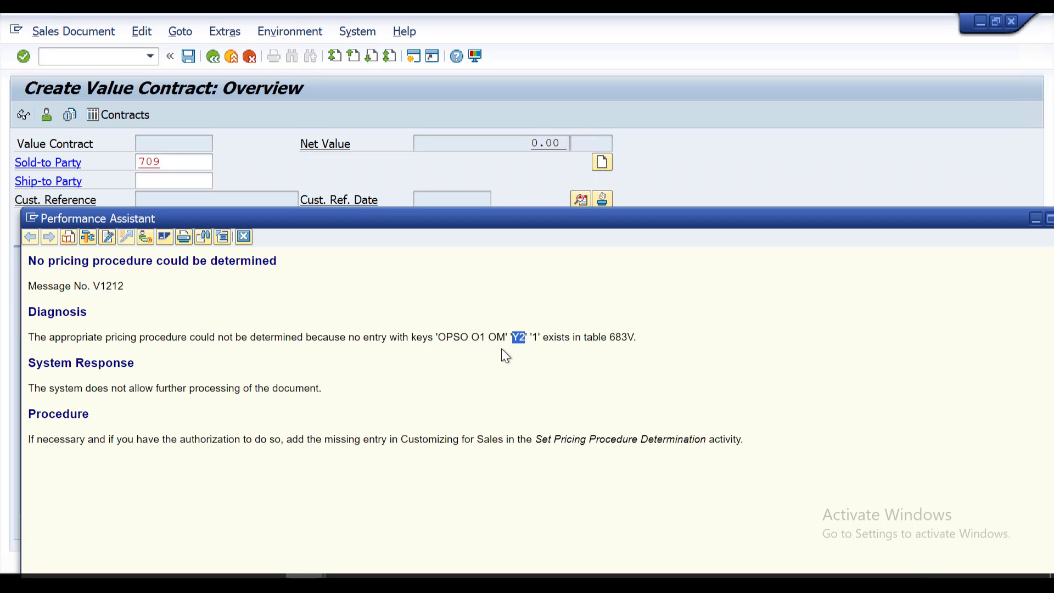
{"action": "key", "text": "alt+space"}
{"action": "key", "text": "c"}
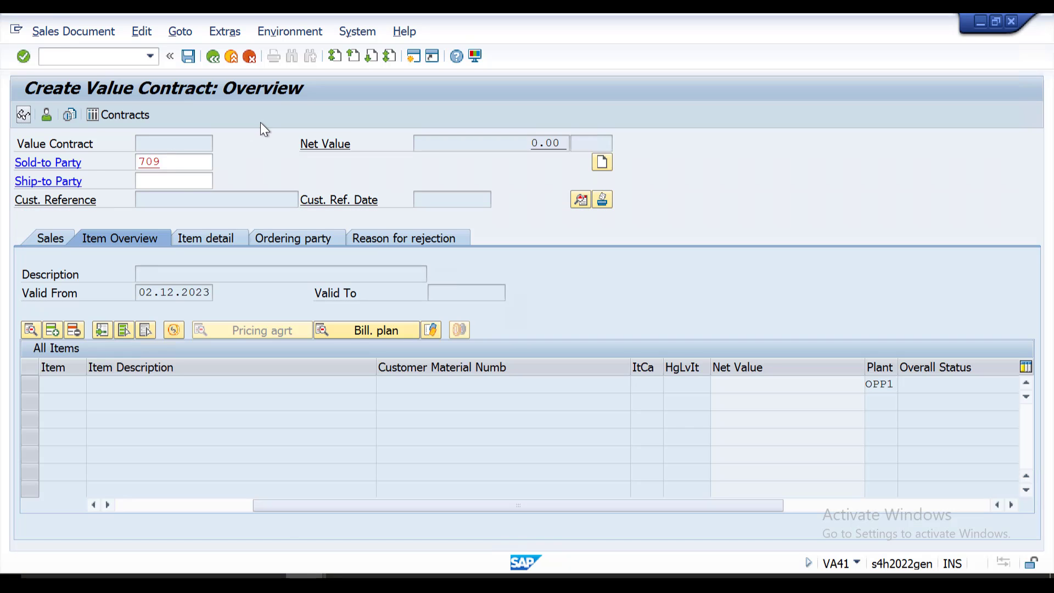
Open a new session and launch the SAP Reference IMG via SPRO.
{"action": "left_click", "coordinate": [17, 29]}
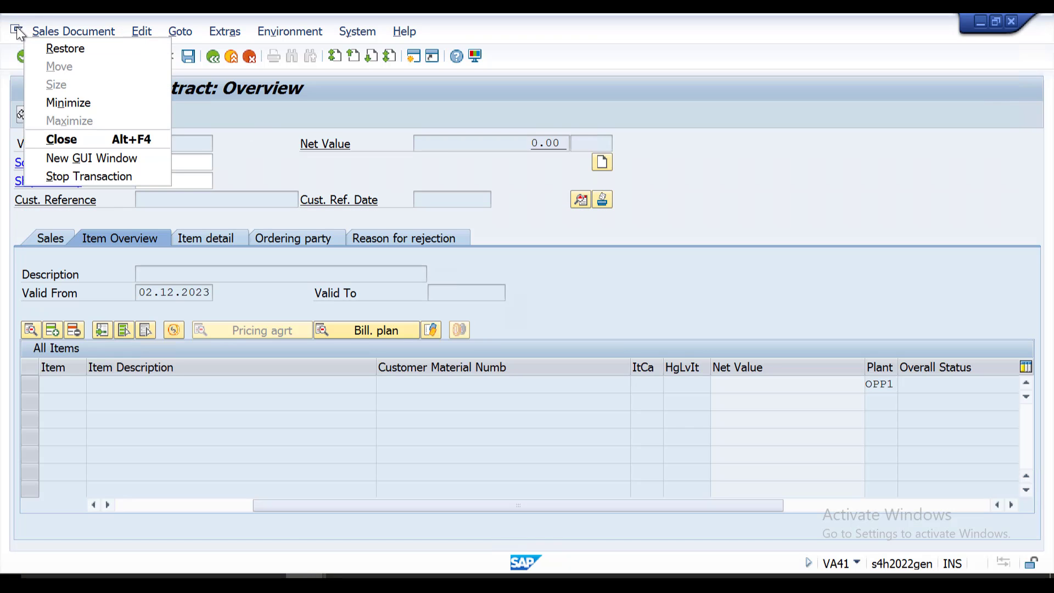
{"action": "left_click", "coordinate": [86, 159]}
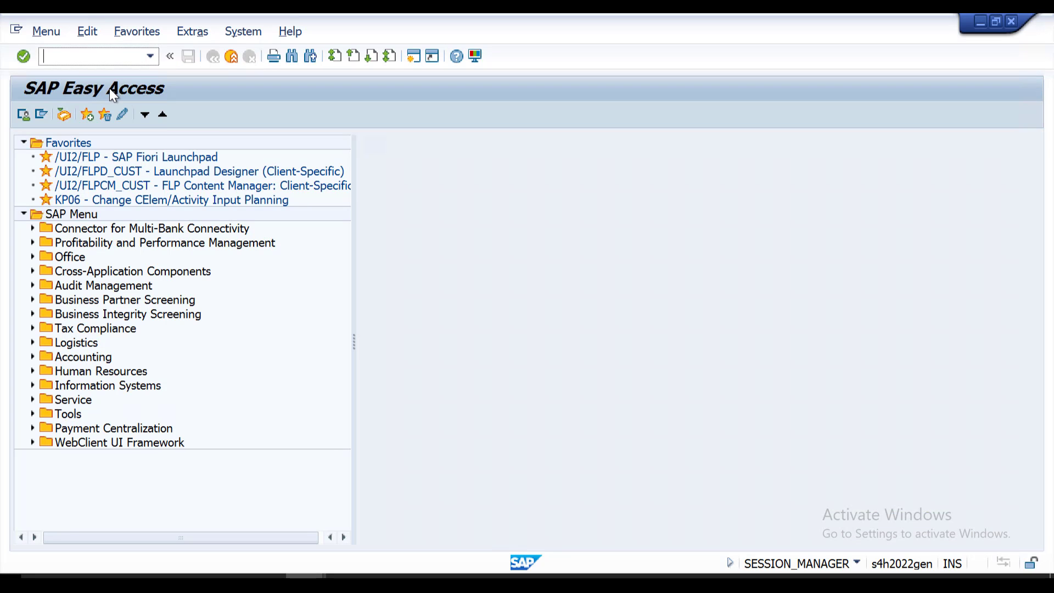
{"action": "type", "text": "SPRO"}
{"action": "key", "text": "Return"}
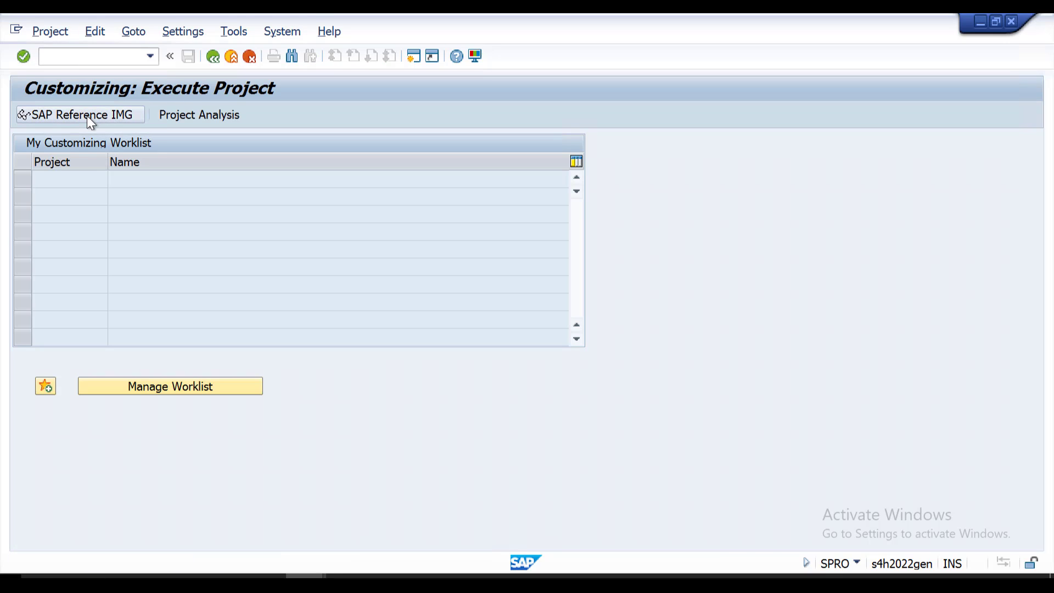
{"action": "left_click", "coordinate": [87, 115]}
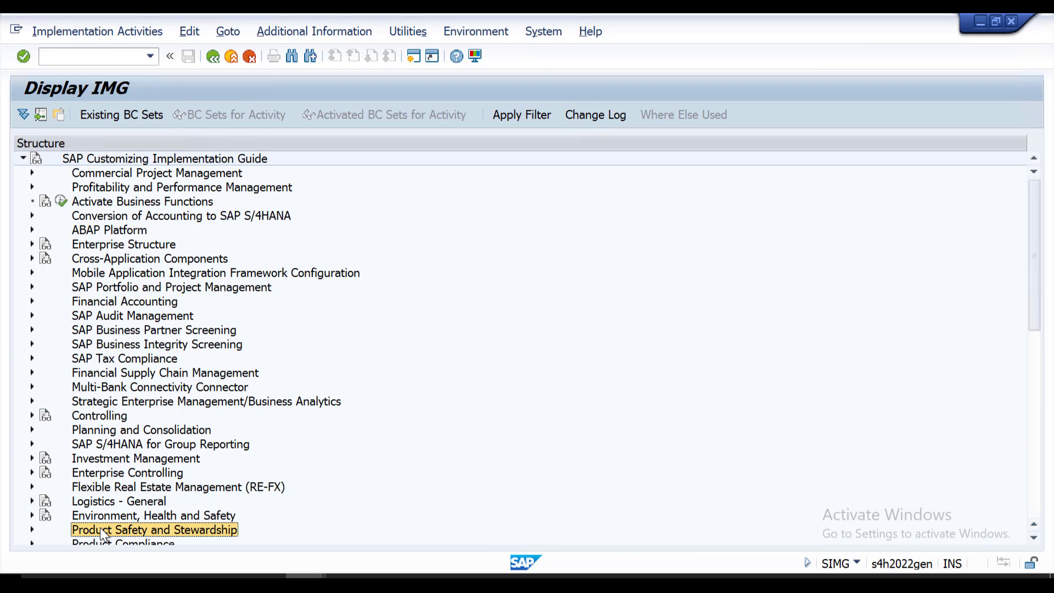
Expand Sales and Distribution > Basic Functions > Pricing > Pricing Control and open Define And Assign Pricing Procedures.
{"action": "scroll", "coordinate": [104, 531], "scroll_direction": "down", "scroll_amount": 1}
{"action": "key", "text": "Up"}
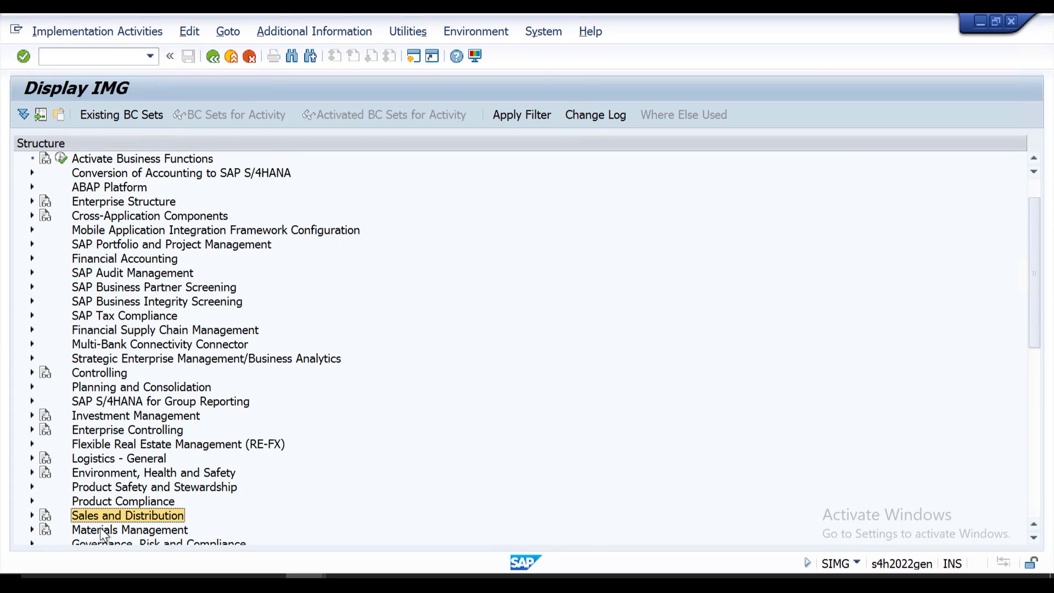
{"action": "key", "text": "Right"}
{"action": "key", "text": "Down"}
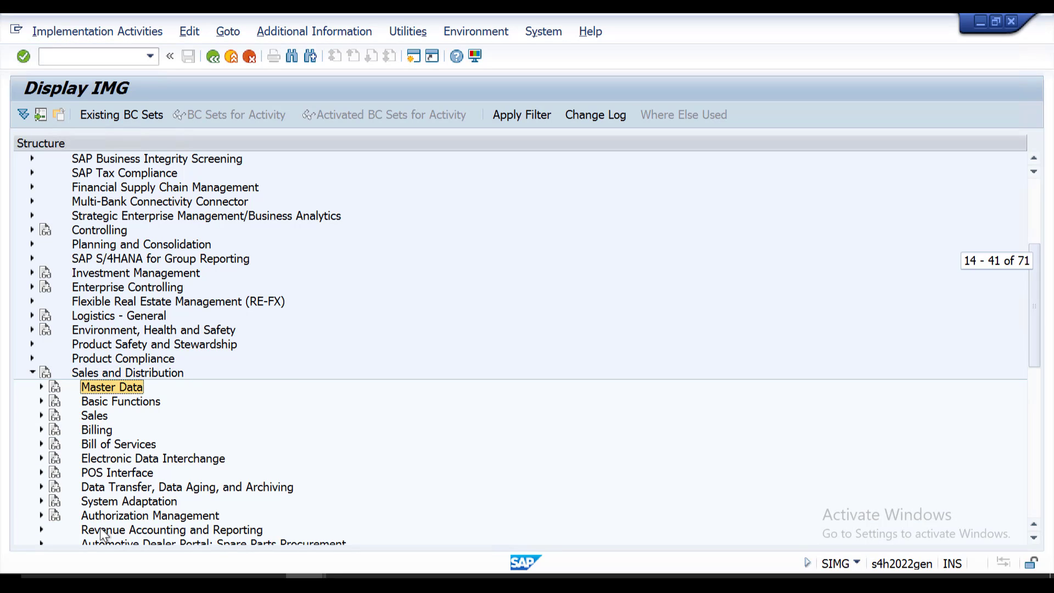
{"action": "key", "text": "Down"}
{"action": "key", "text": "Right"}
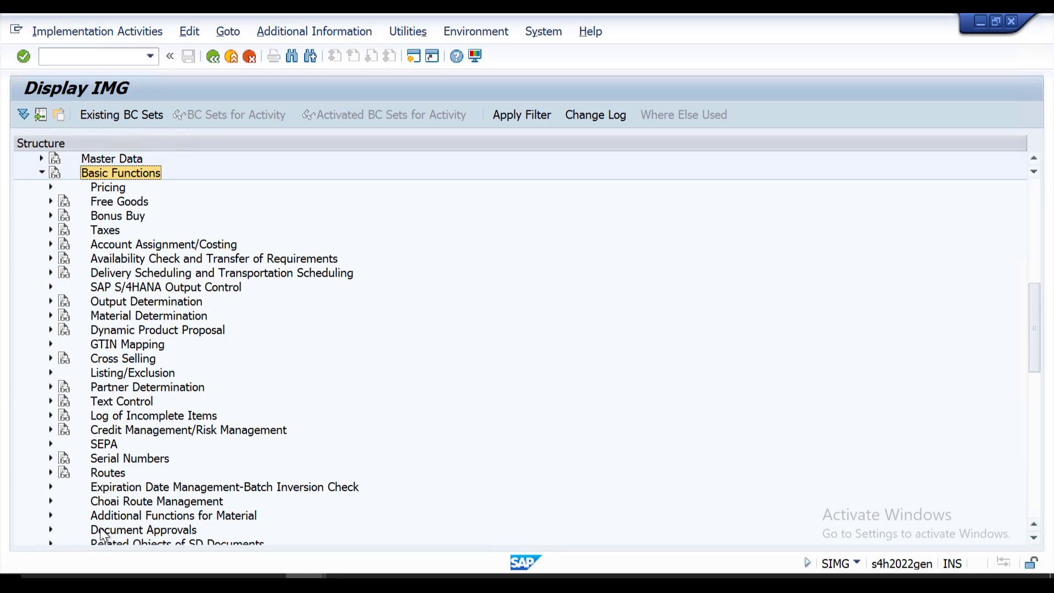
{"action": "key", "text": "Down"}
{"action": "key", "text": "Right"}
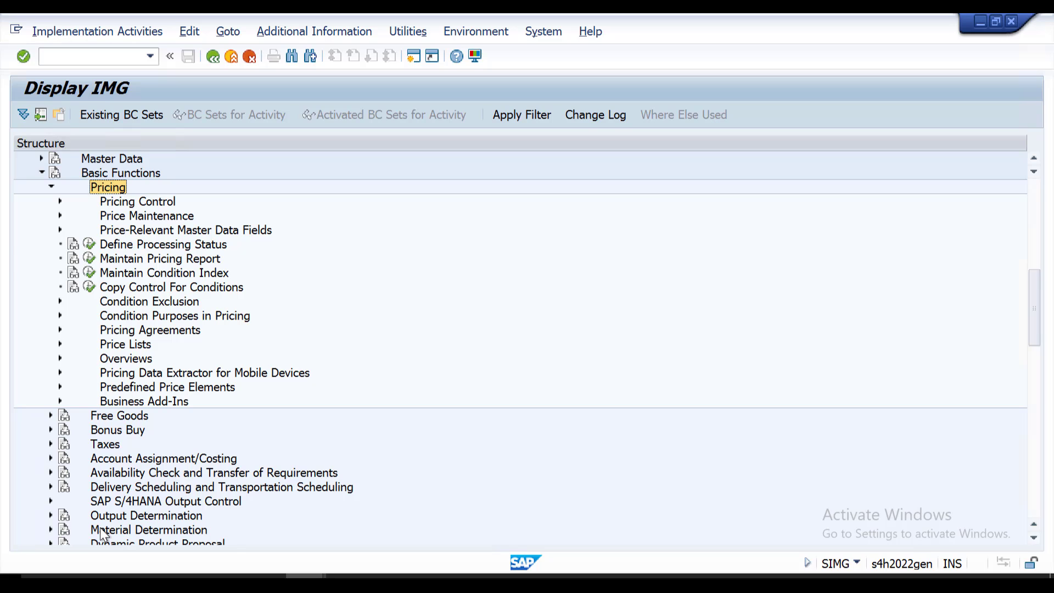
{"action": "key", "text": "Down"}
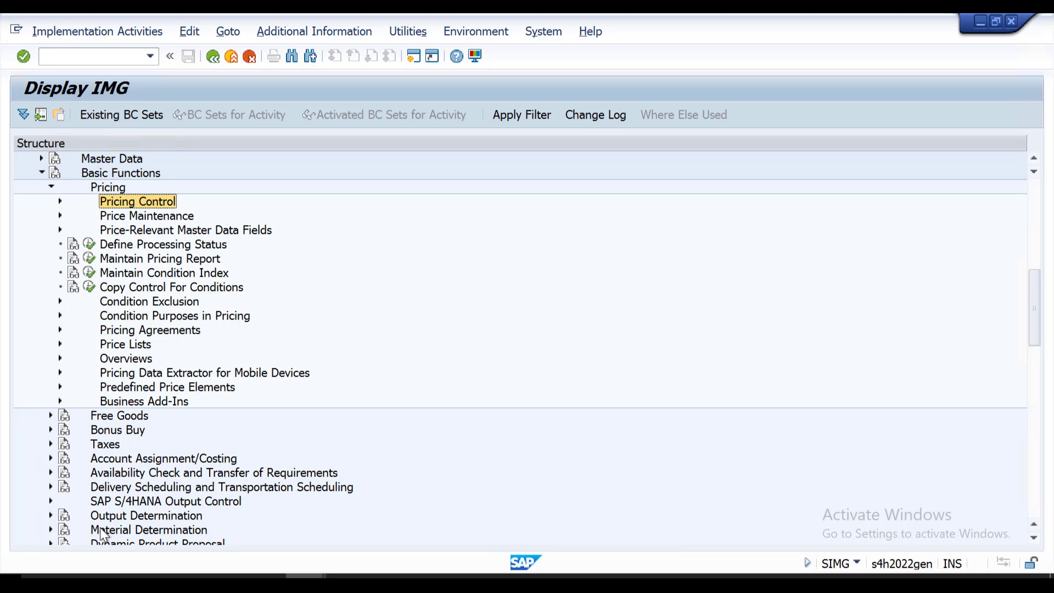
{"action": "key", "text": "Right"}
{"action": "key", "text": "Down"}
{"action": "key", "text": "Down"}
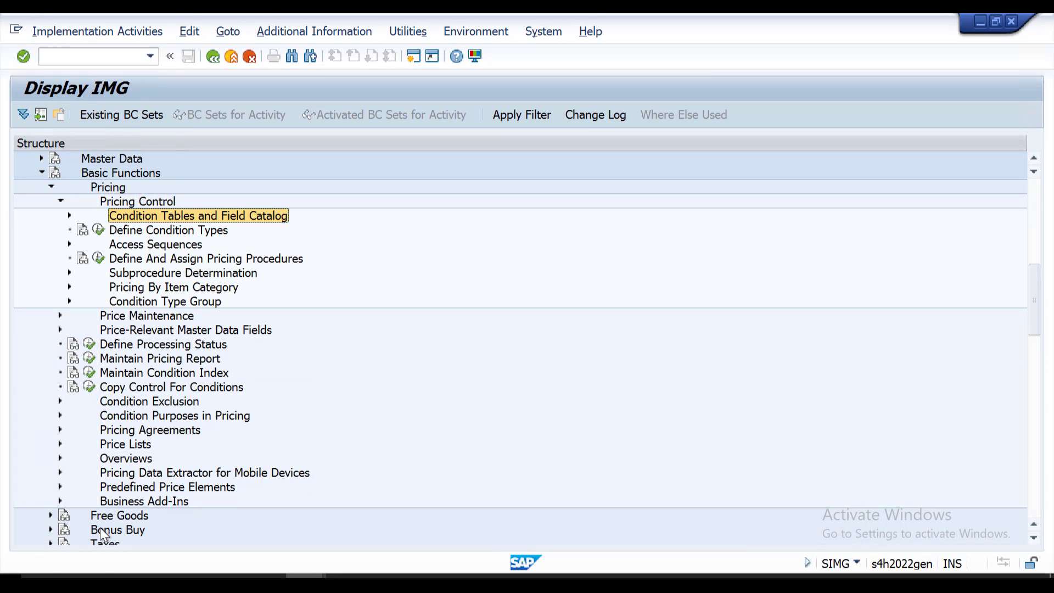
{"action": "key", "text": "Down"}
{"action": "key", "text": "Down"}
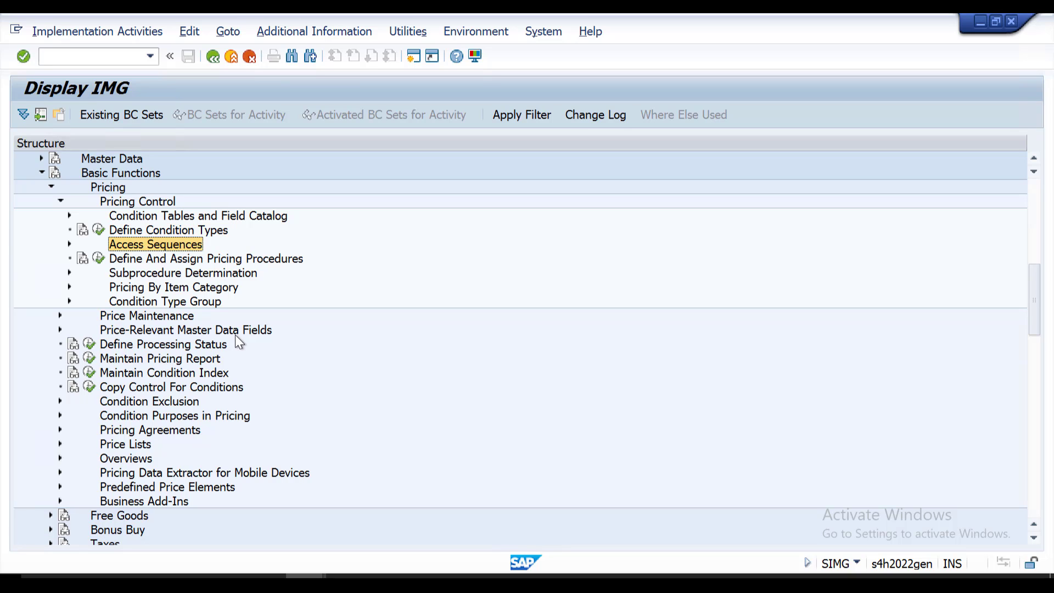
{"action": "left_click", "coordinate": [97, 260]}
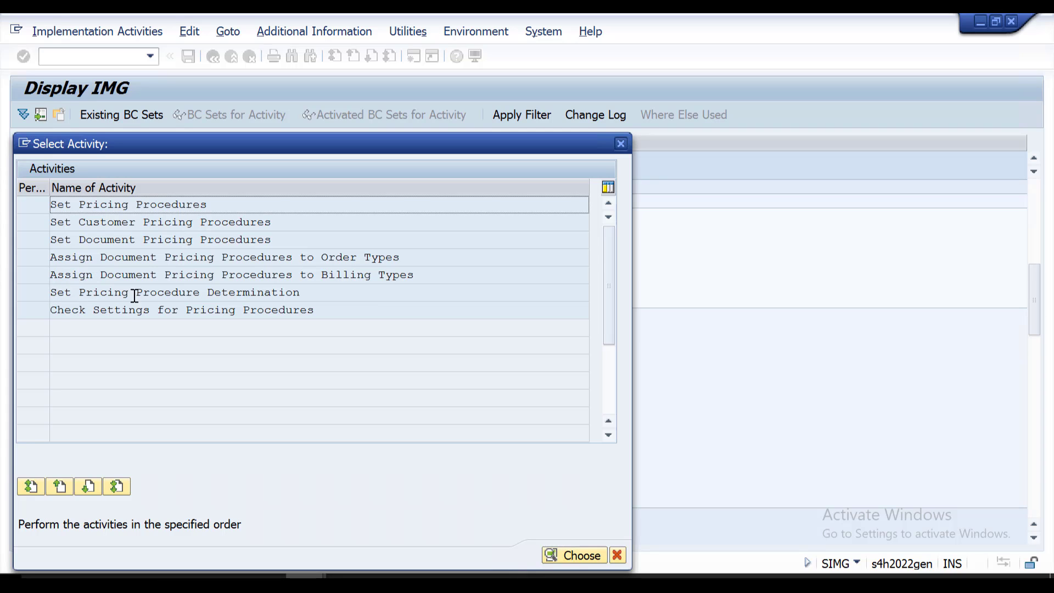
Open Set Pricing Procedure Determination, showing the table of 1,551 entries.
{"action": "double_click", "coordinate": [243, 293]}
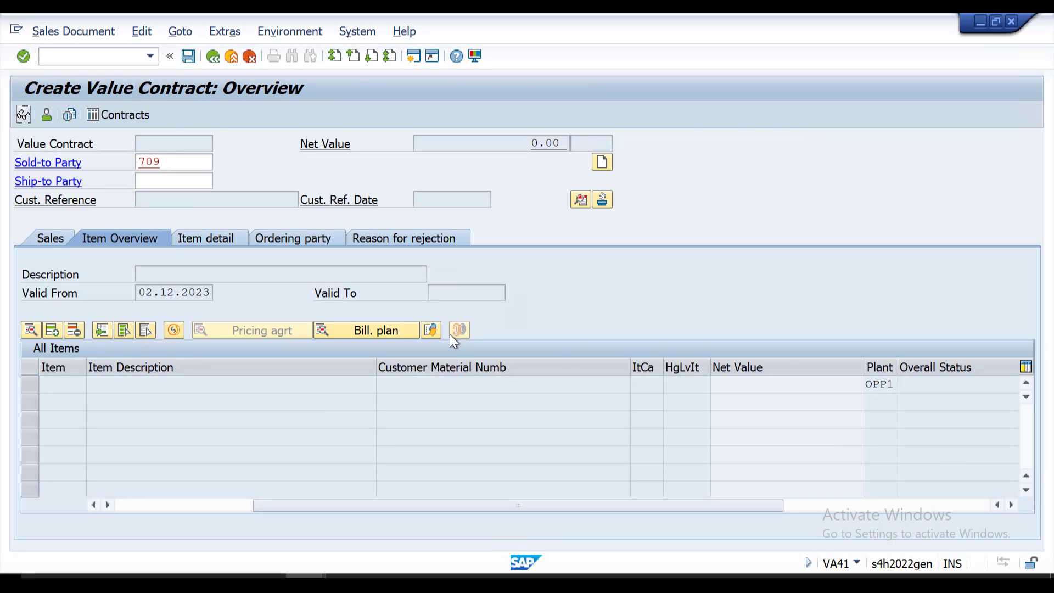
{"action": "key", "text": "alt+Tab"}
{"action": "key", "text": "Tab"}
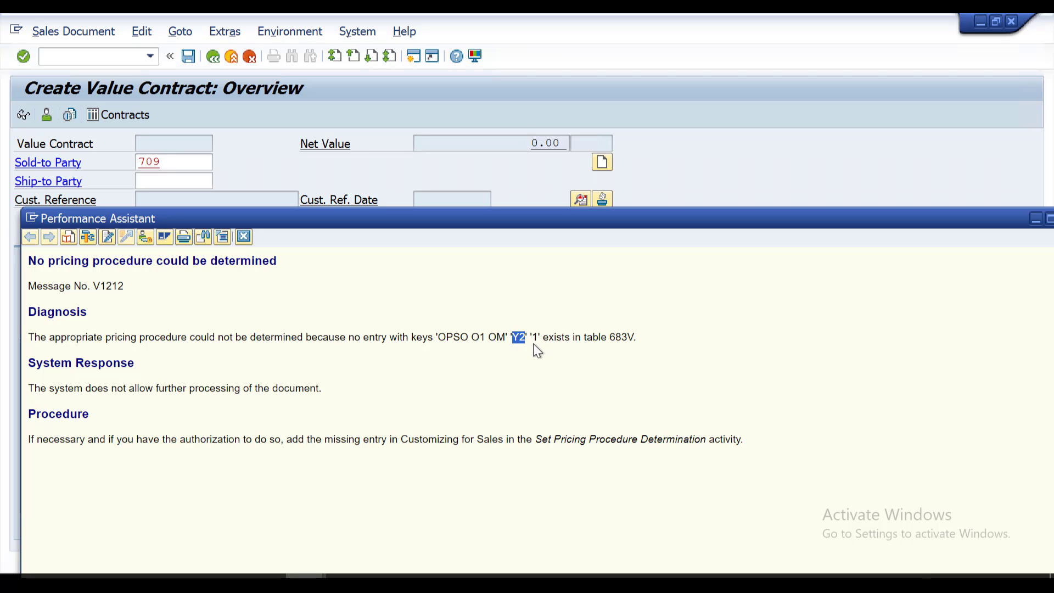
{"action": "left_click", "coordinate": [448, 337]}
{"action": "left_click_drag", "start_coordinate": [439, 338], "coordinate": [536, 338]}
{"action": "key", "text": "alt+Tab"}
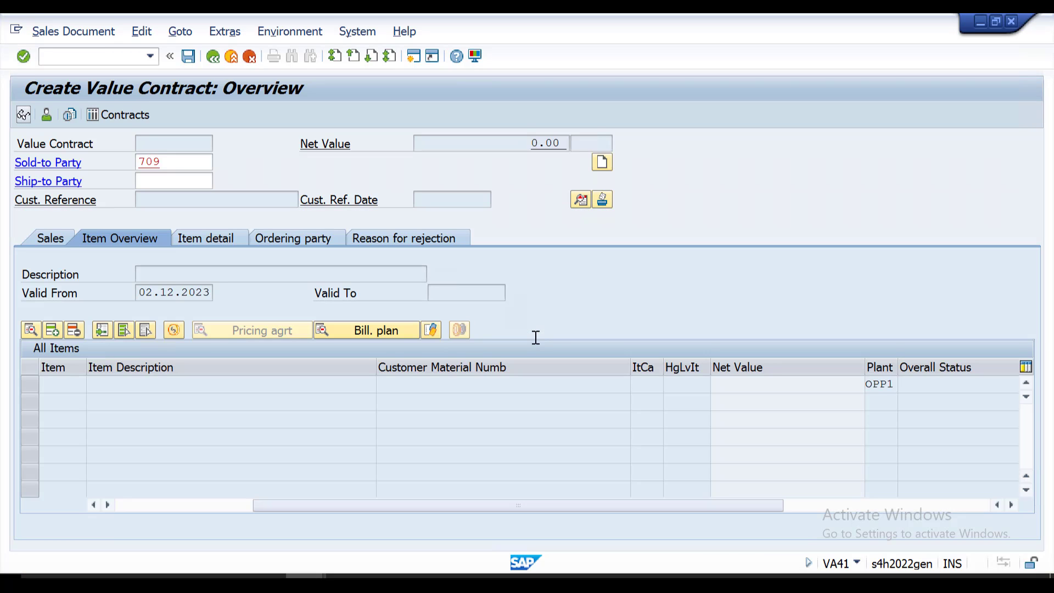
{"action": "key", "text": "alt+Tab"}
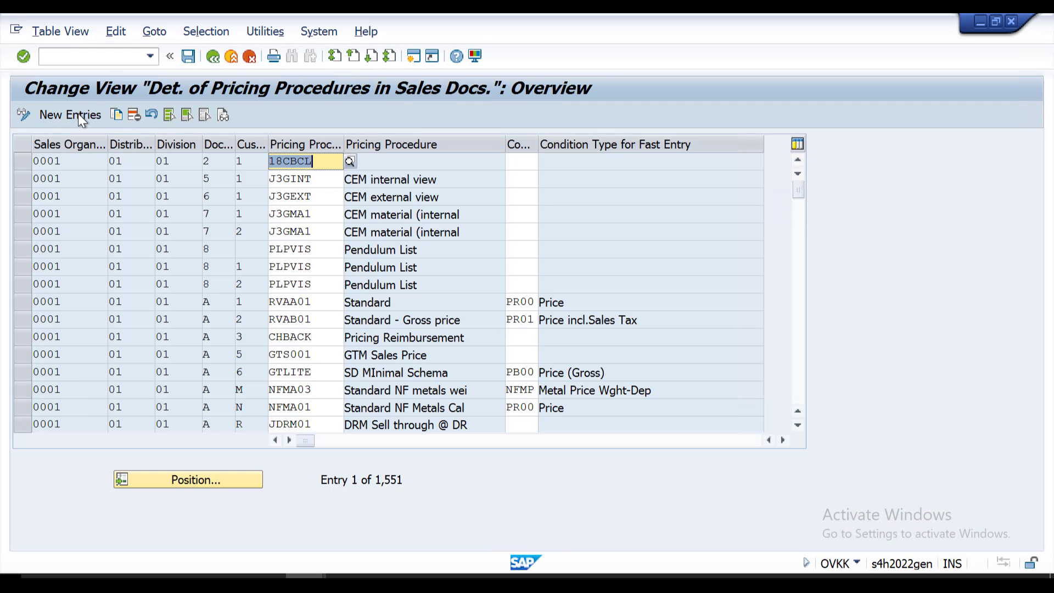
Start a new determination entry with sales organization OPSO, channel O1 and division OM.
{"action": "left_click", "coordinate": [78, 113]}
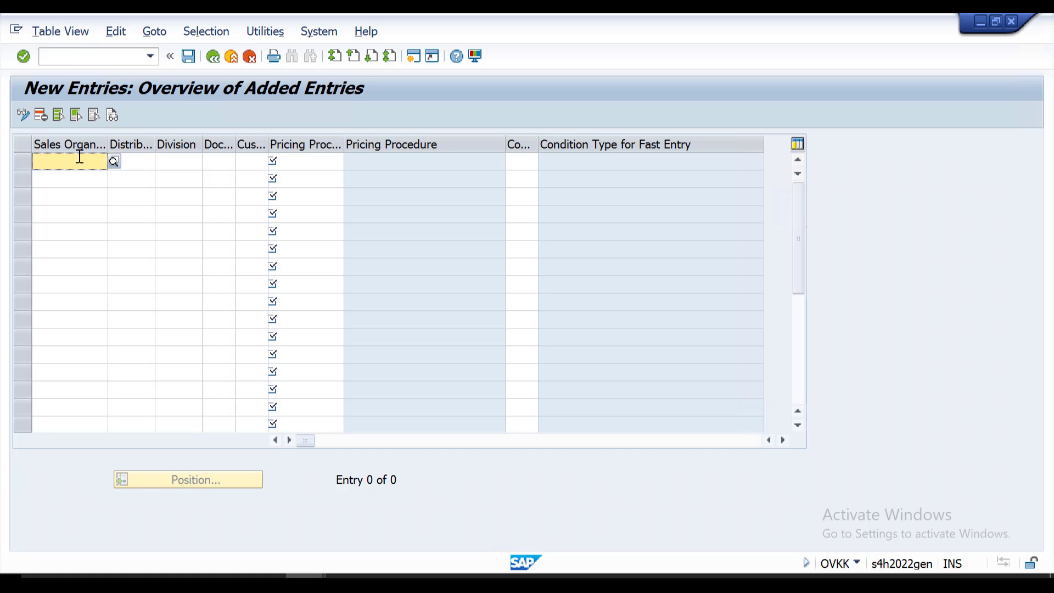
{"action": "type", "text": "OPSO"}
{"action": "key", "text": "Tab"}
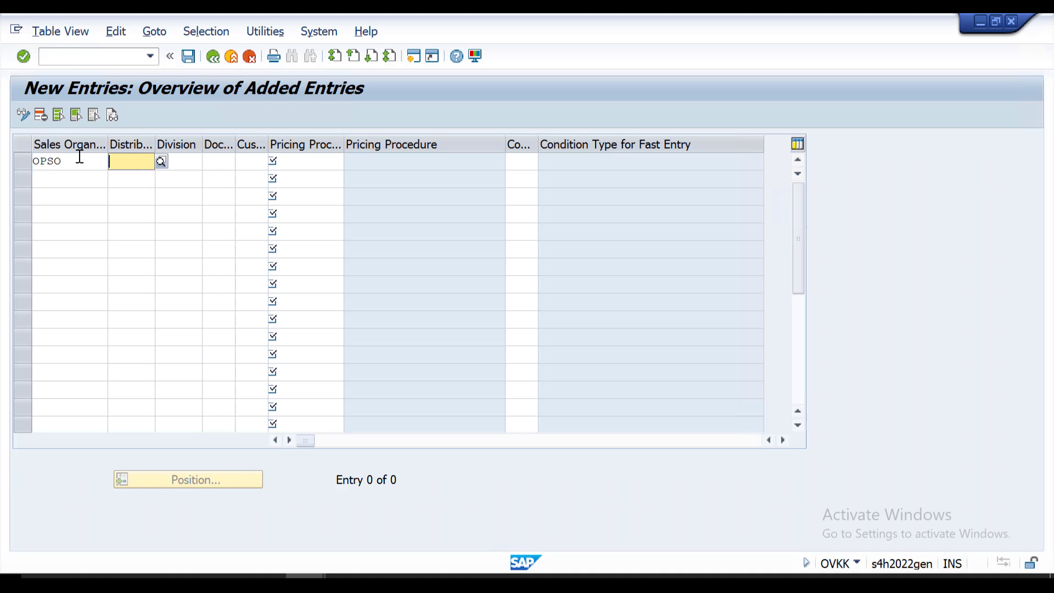
{"action": "type", "text": "O"}
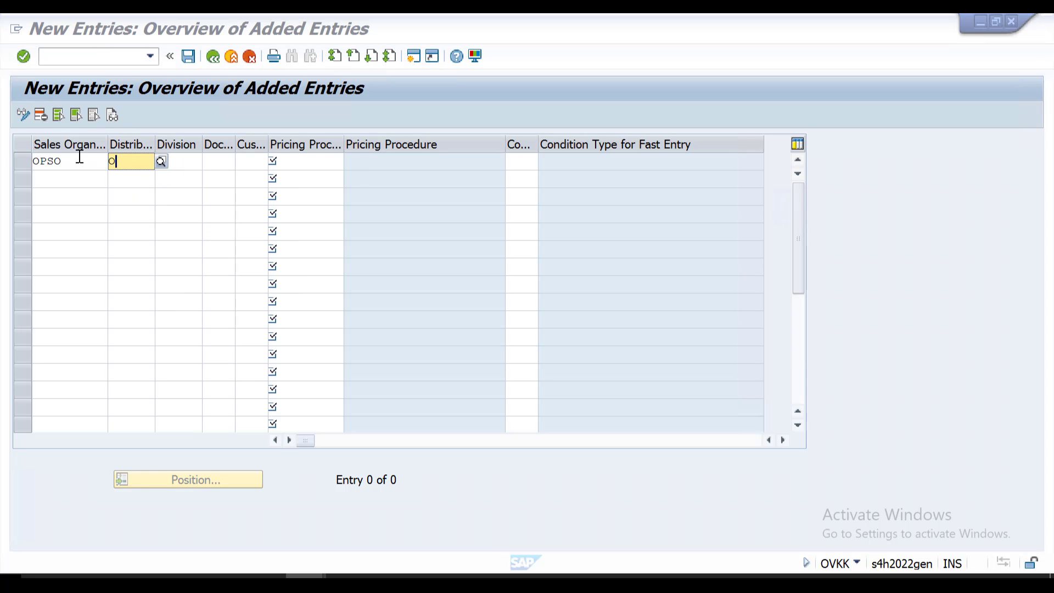
{"action": "key", "text": "alt+Tab"}
{"action": "key", "text": "alt+Tab"}
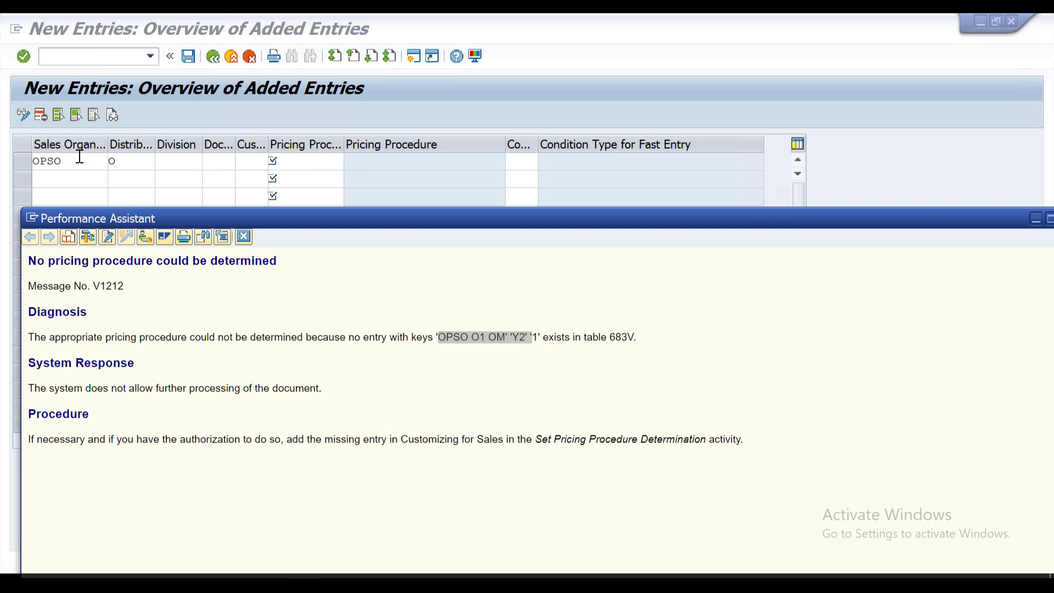
{"action": "key", "text": "alt+Tab"}
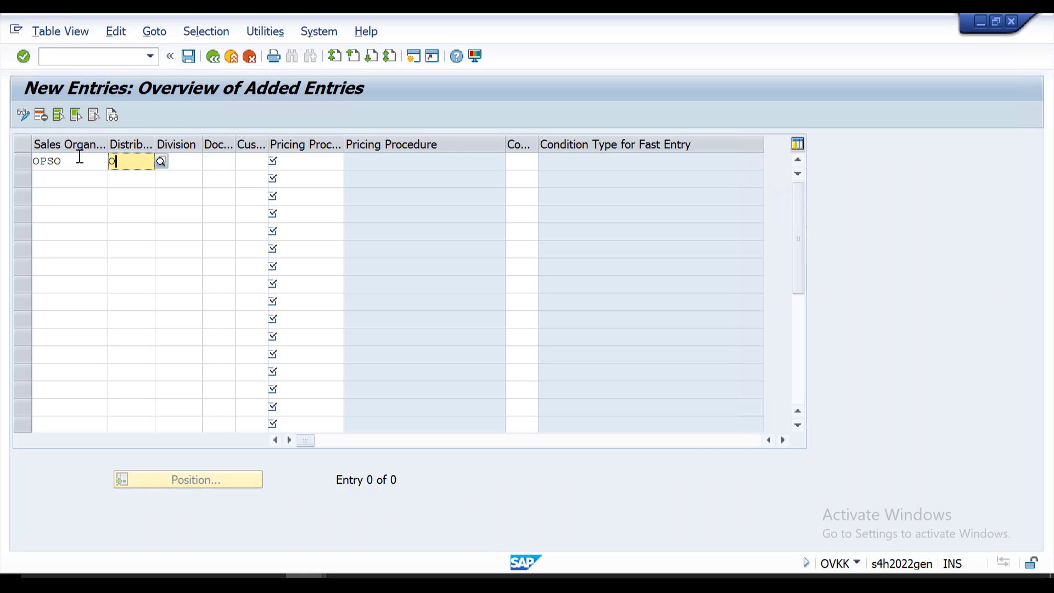
{"action": "type", "text": "1"}
{"action": "key", "text": "Tab"}
{"action": "type", "text": "OM"}
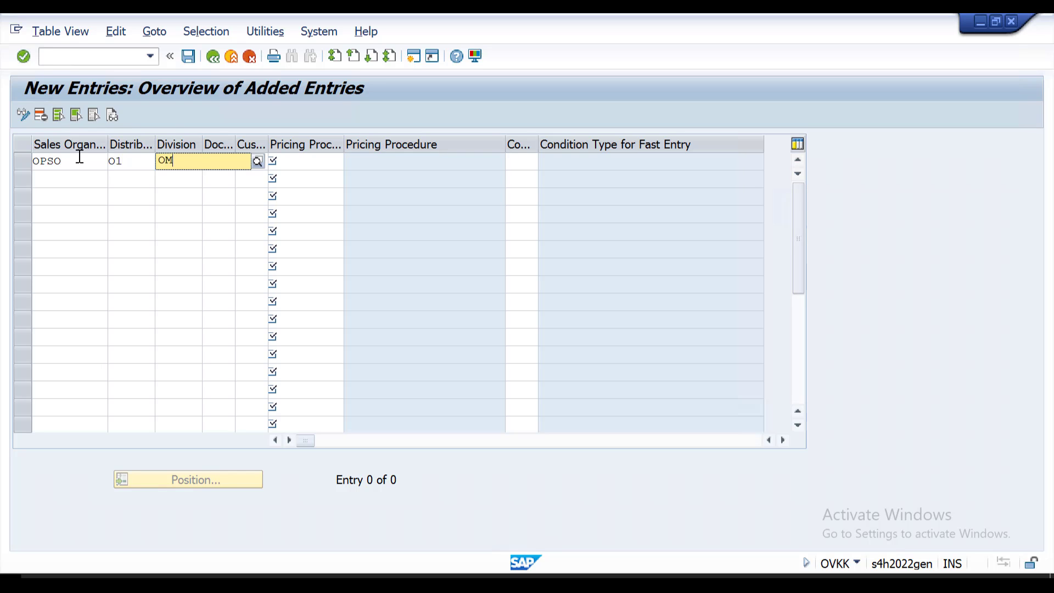
{"action": "key", "text": "Tab"}
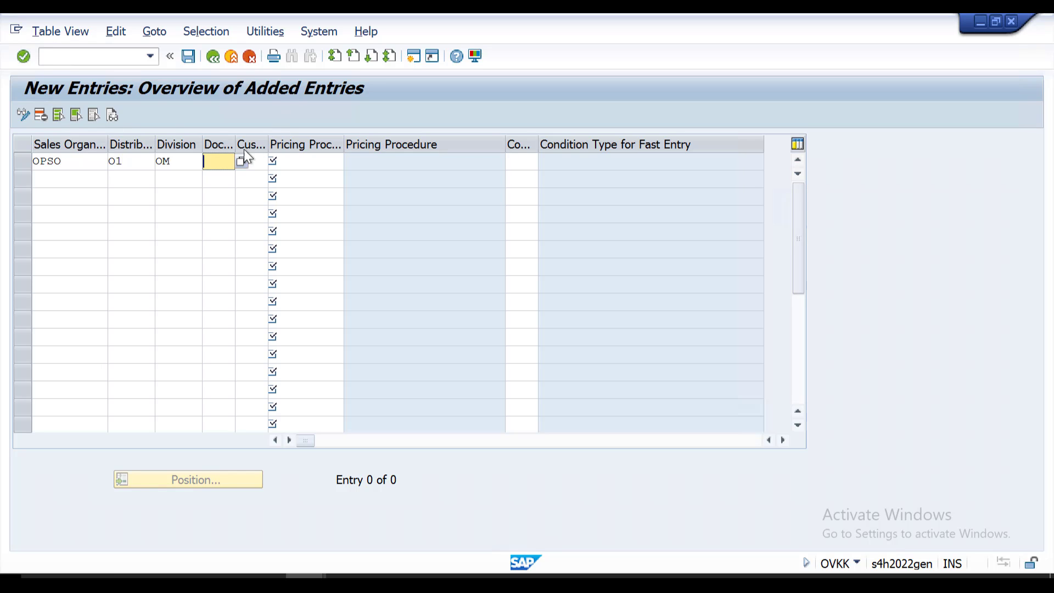
Set the document pricing procedure to Y2 Value Contract-Y2 from the value list.
{"action": "key", "text": "F4"}
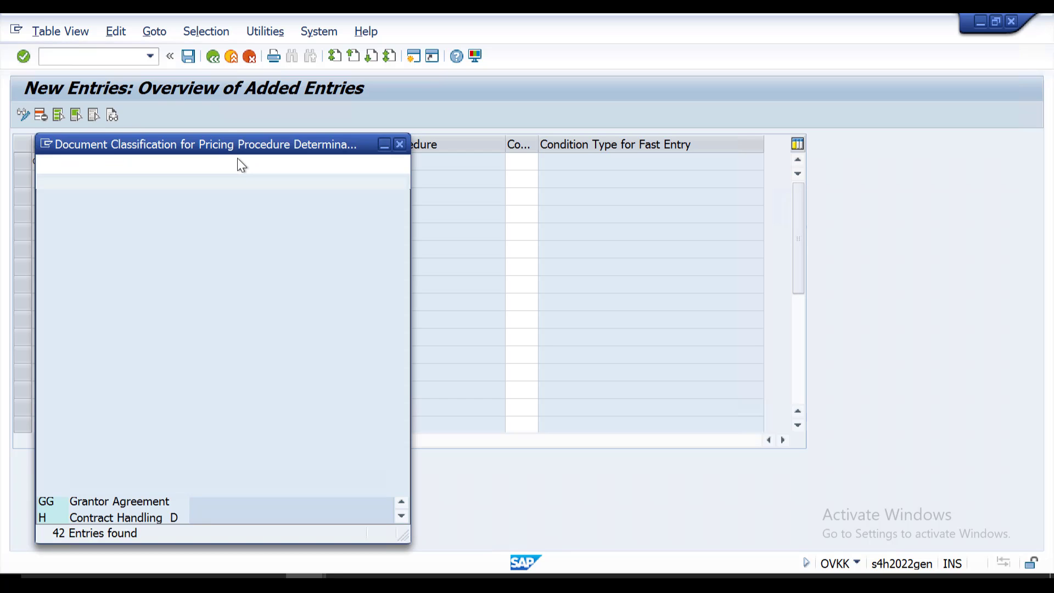
{"action": "key", "text": "alt+Tab"}
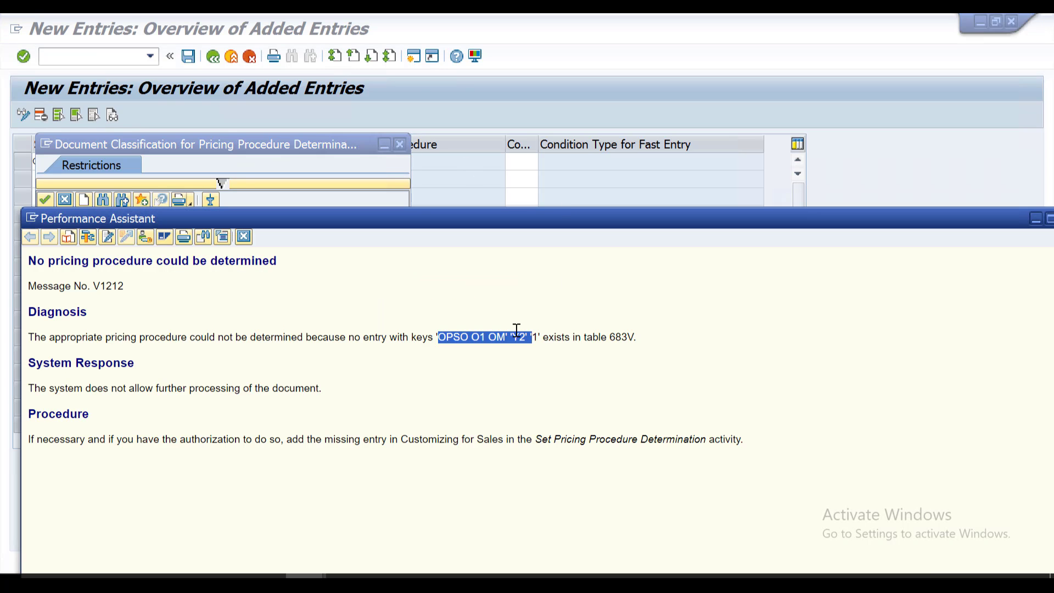
{"action": "key", "text": "alt+Tab"}
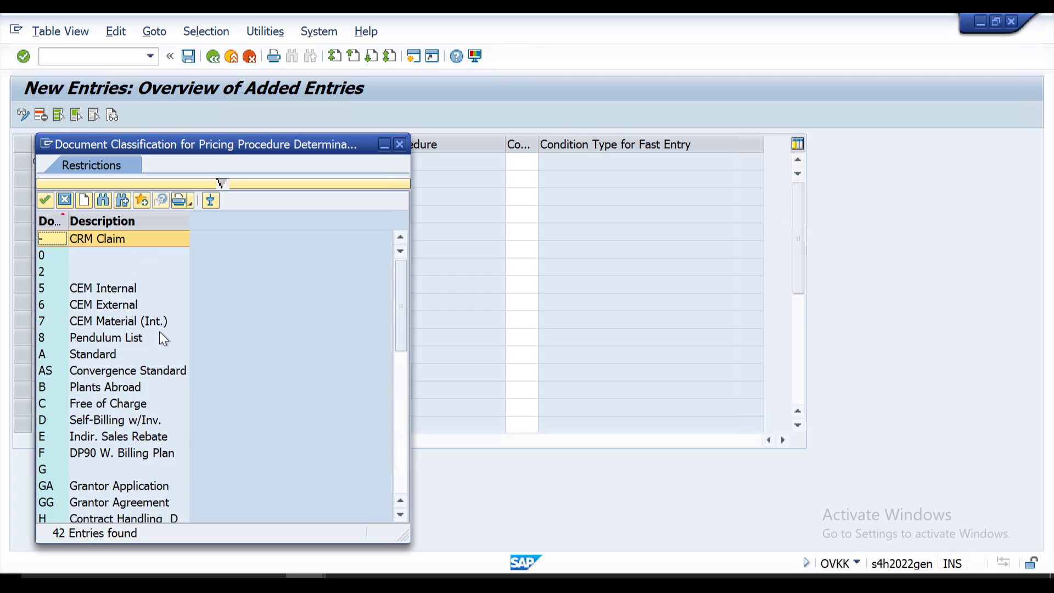
{"action": "scroll", "coordinate": [160, 335], "scroll_direction": "down", "scroll_amount": 8}
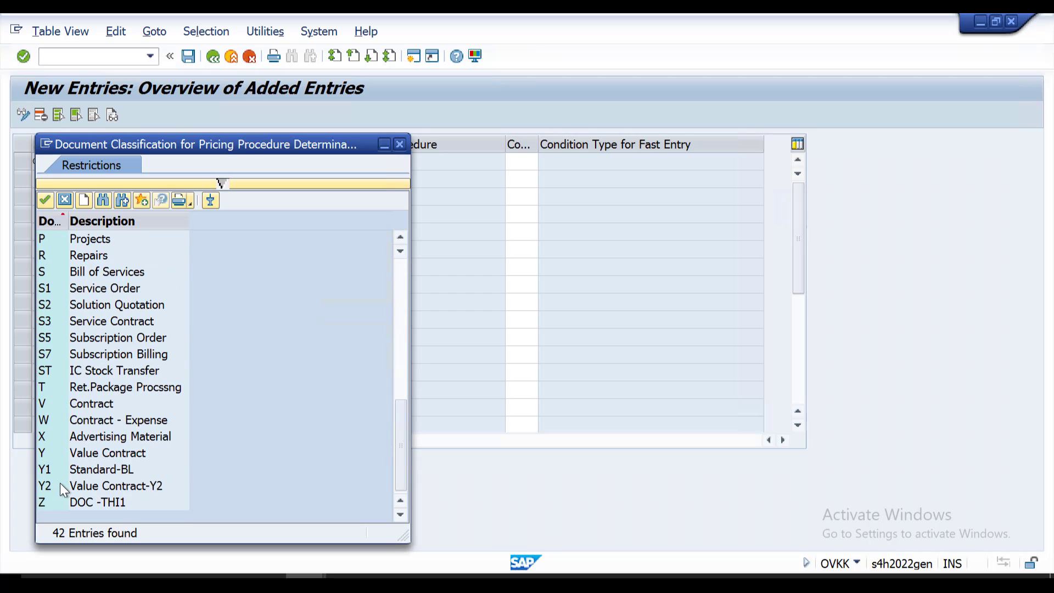
{"action": "double_click", "coordinate": [97, 488]}
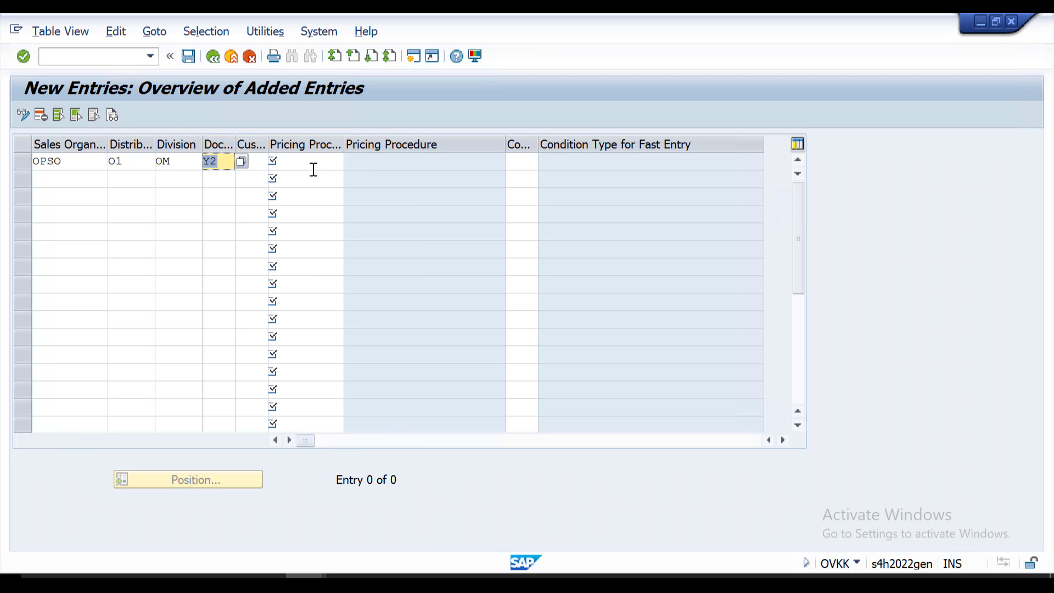
Set customer pricing procedure 1 (Standard) and pricing procedure OVPP on the new row.
{"action": "left_click", "coordinate": [312, 165]}
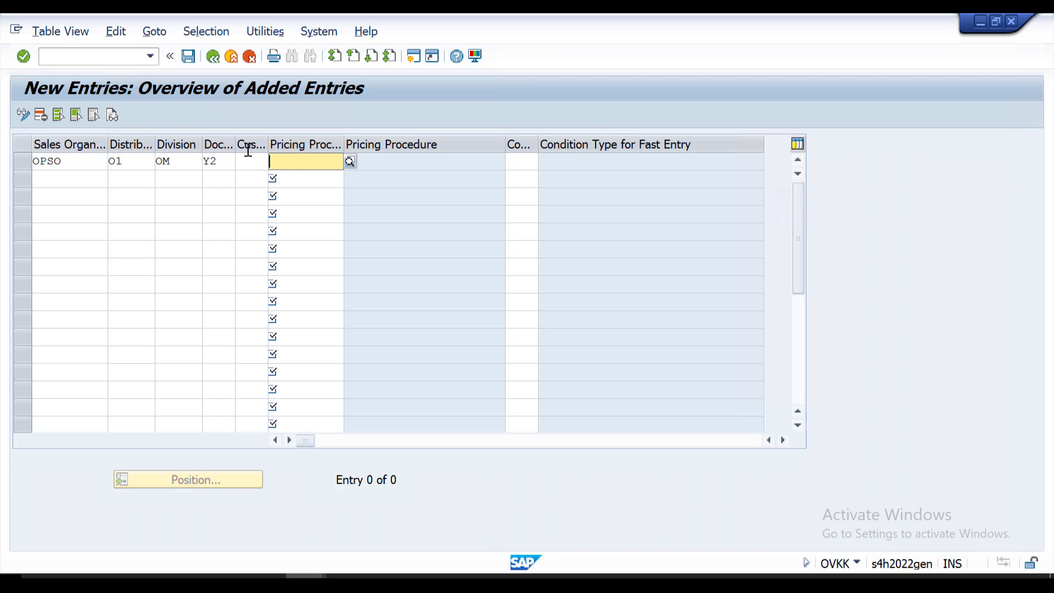
{"action": "left_click", "coordinate": [240, 163]}
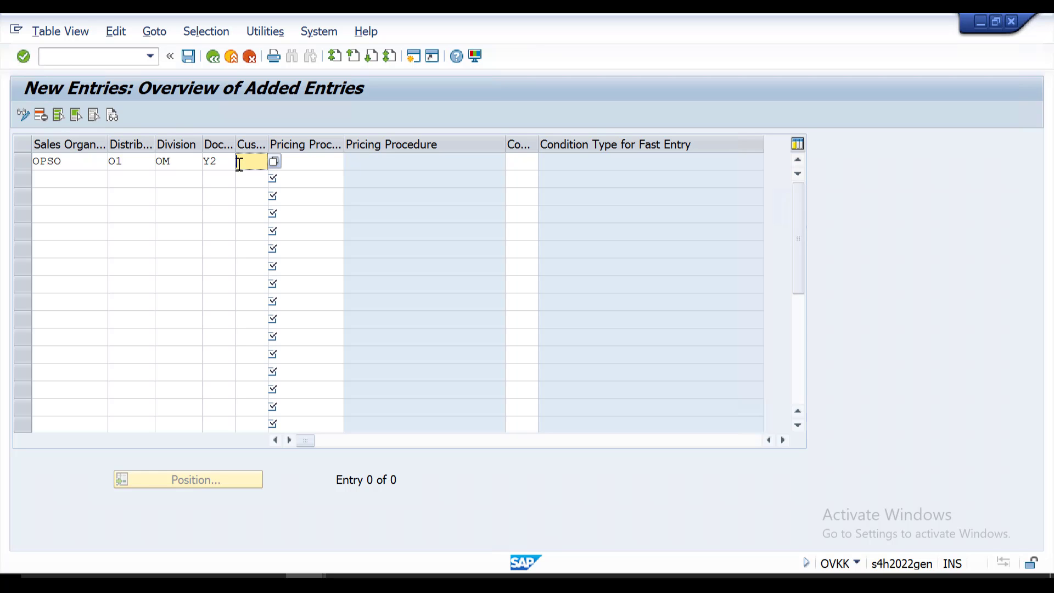
{"action": "key", "text": "alt+Tab"}
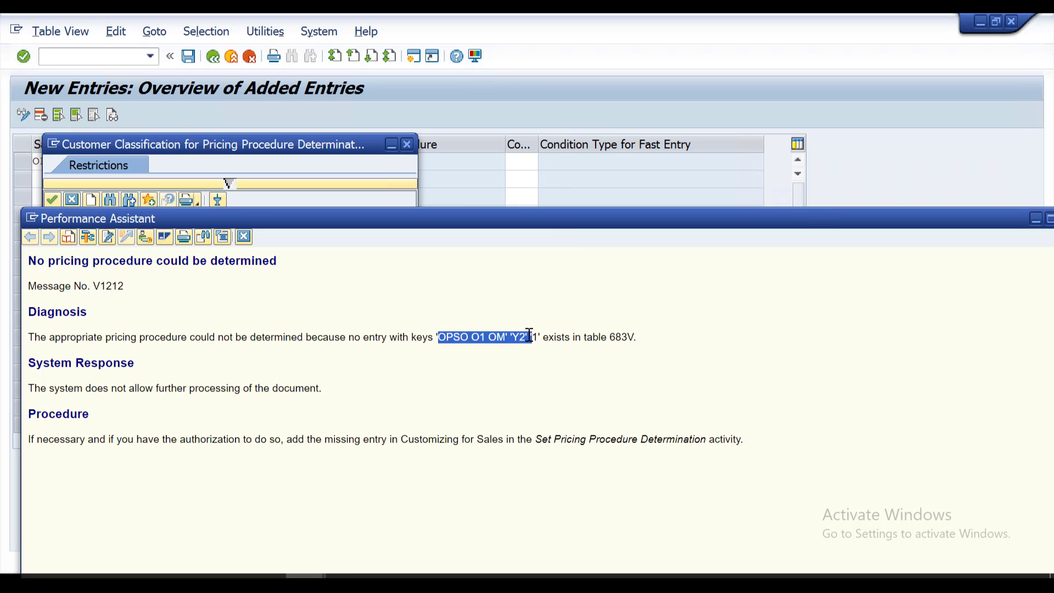
{"action": "left_click_drag", "start_coordinate": [530, 337], "coordinate": [503, 360]}
{"action": "left_click", "coordinate": [503, 370]}
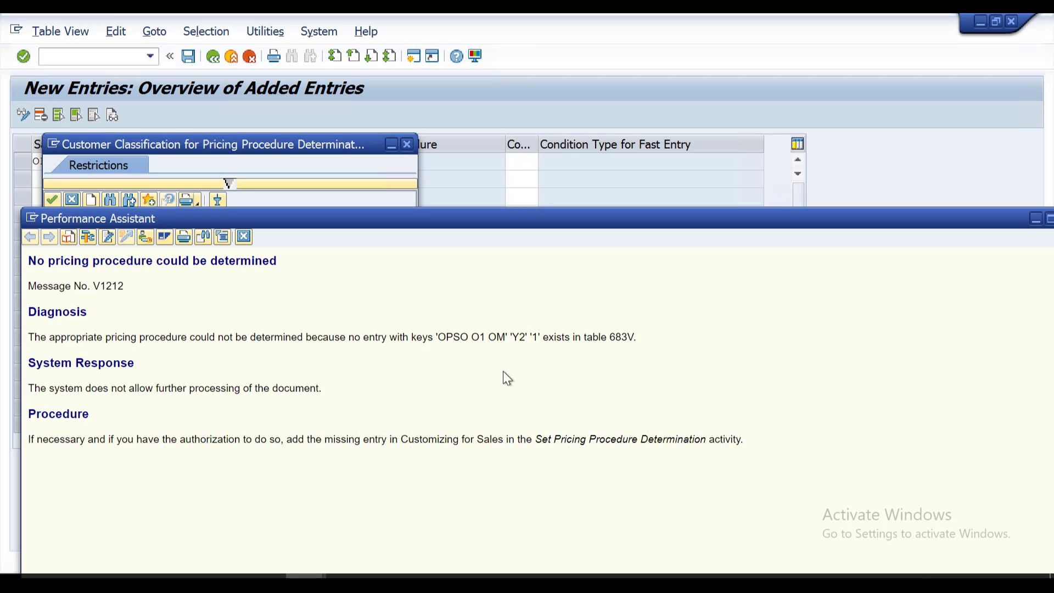
{"action": "key", "text": "Escape"}
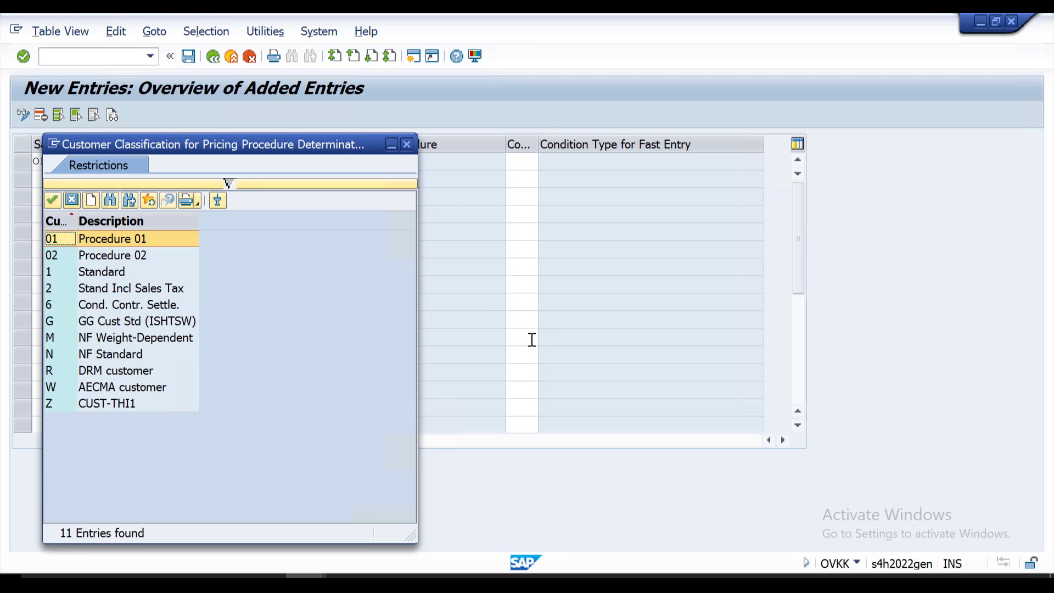
{"action": "left_click", "coordinate": [91, 274]}
{"action": "double_click", "coordinate": [88, 275]}
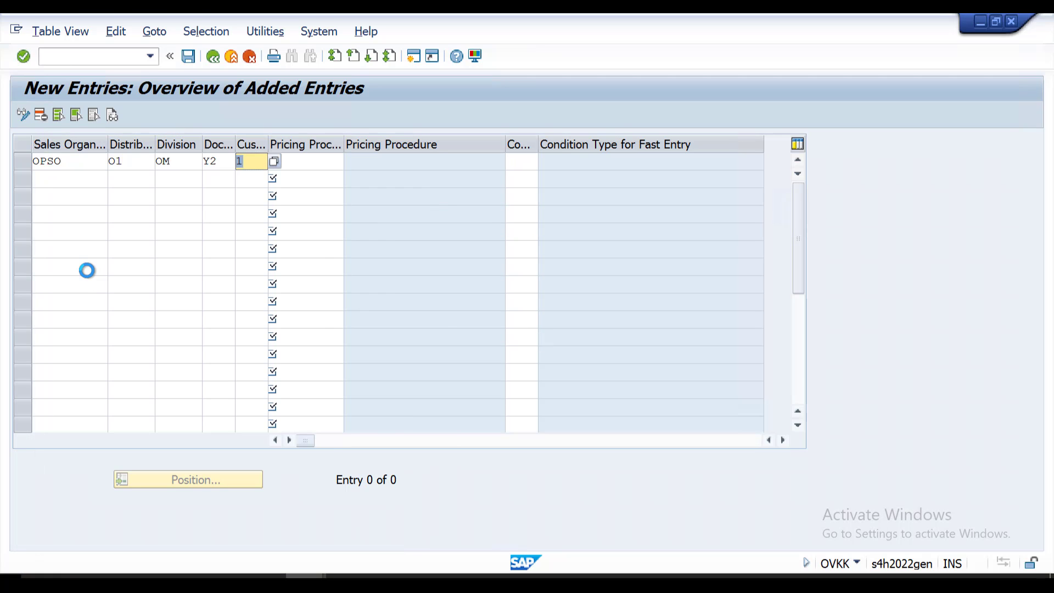
{"action": "left_click", "coordinate": [337, 164]}
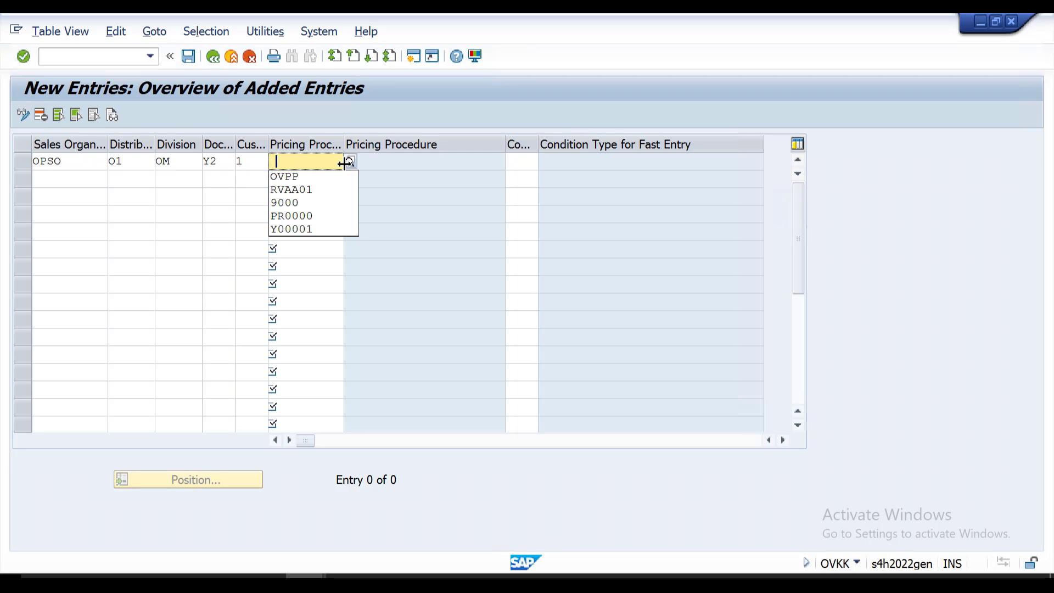
{"action": "key", "text": "Down"}
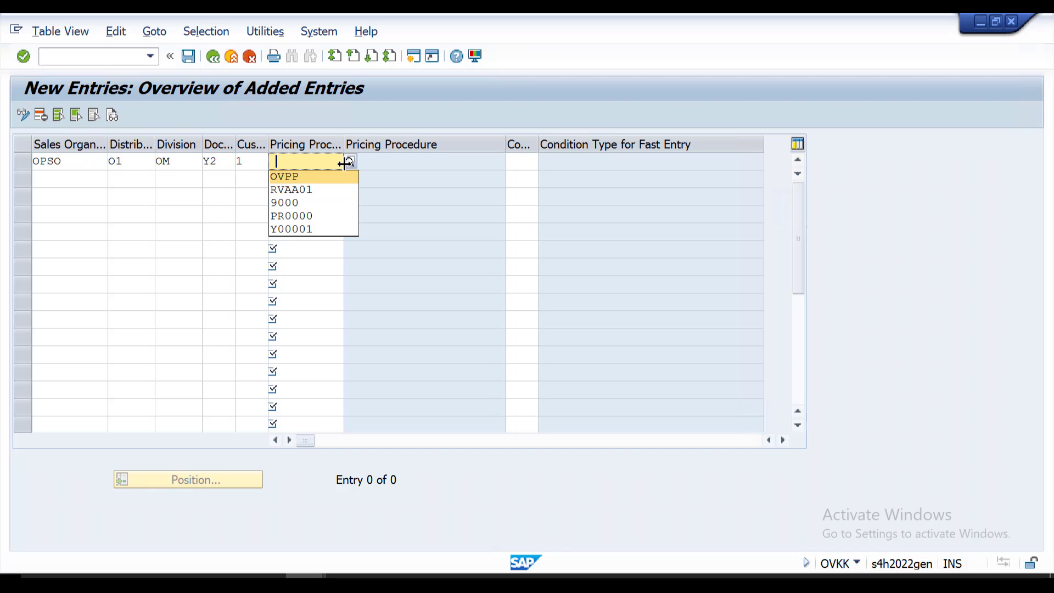
{"action": "key", "text": "Return"}
{"action": "key", "text": "Return"}
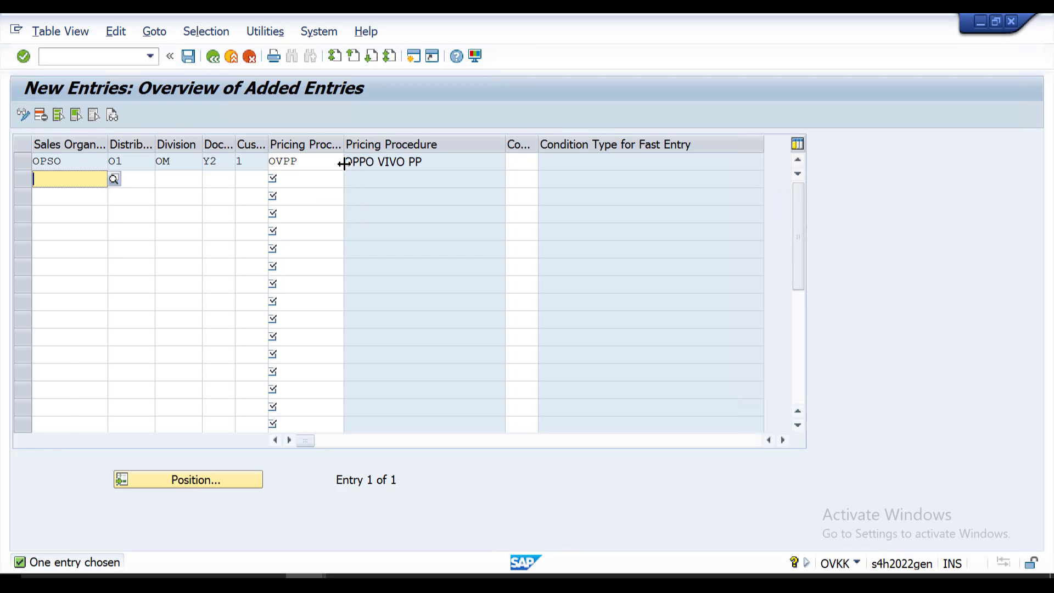
Save the new entry under the customizing request and return to the 1,552-entry list.
{"action": "left_click", "coordinate": [189, 56]}
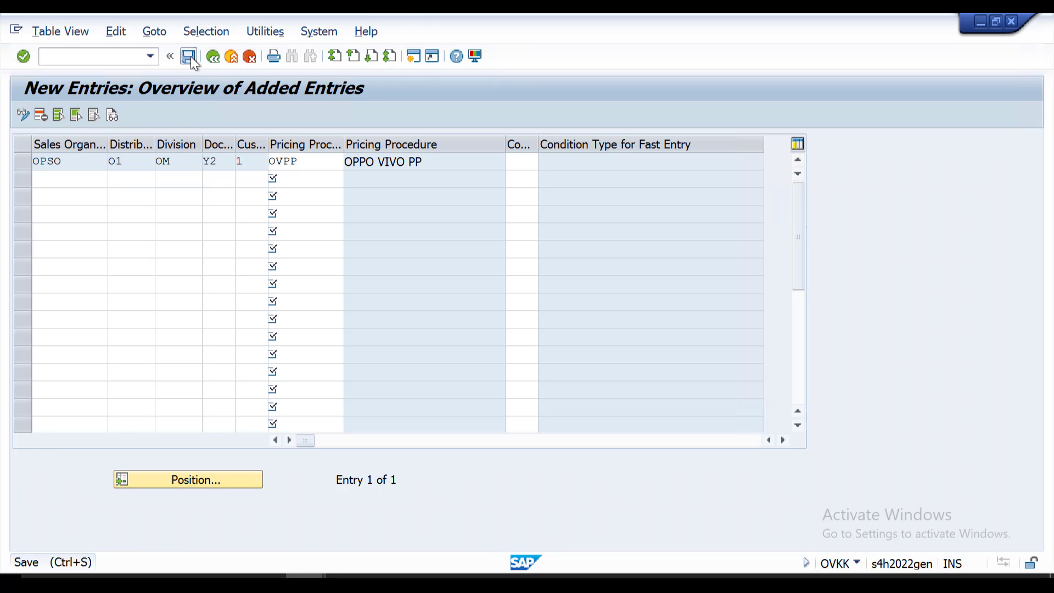
{"action": "left_click", "coordinate": [332, 294]}
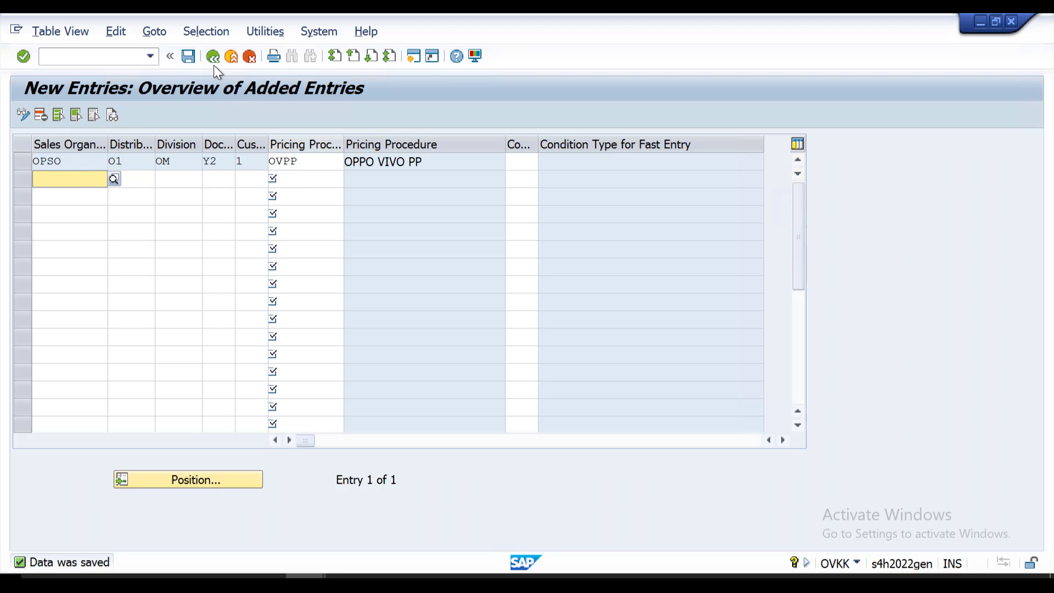
{"action": "left_click", "coordinate": [210, 61]}
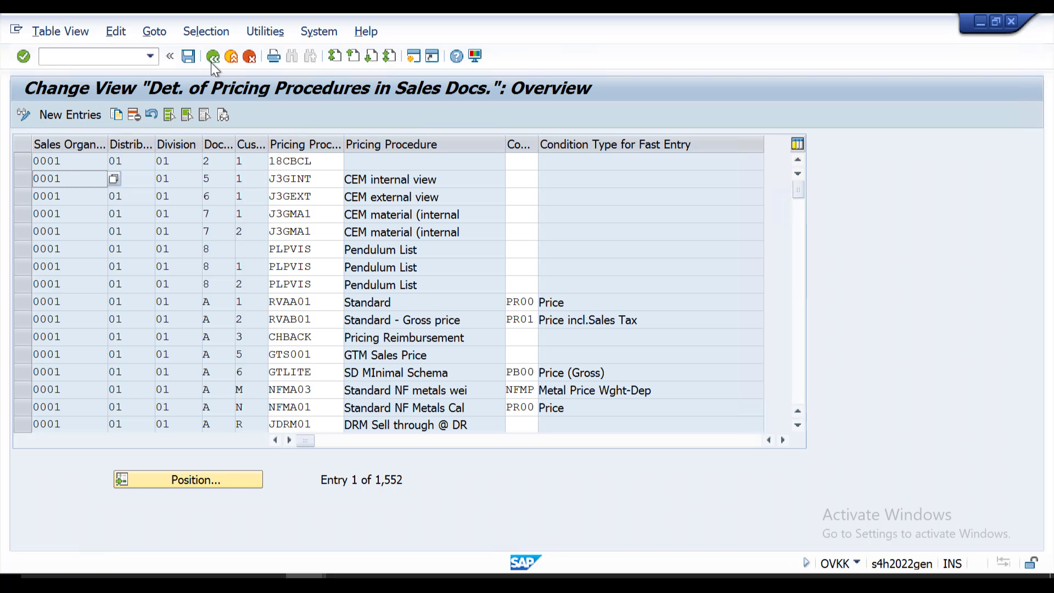
Close the error explanation window and switch back to the value contract window.
{"action": "key", "text": "alt+Tab"}
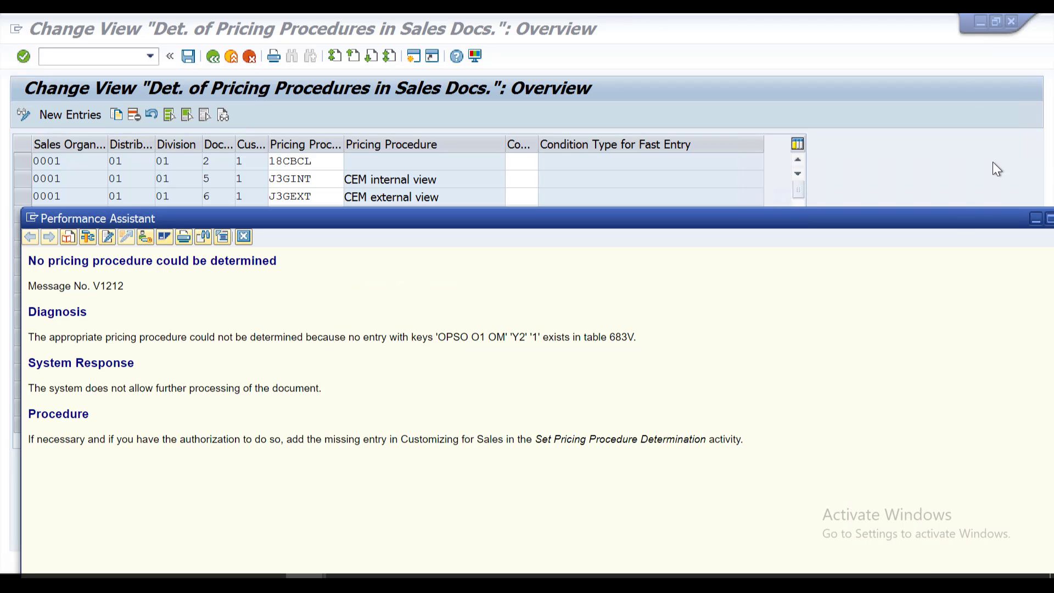
{"action": "left_click_drag", "start_coordinate": [949, 225], "coordinate": [850, 215]}
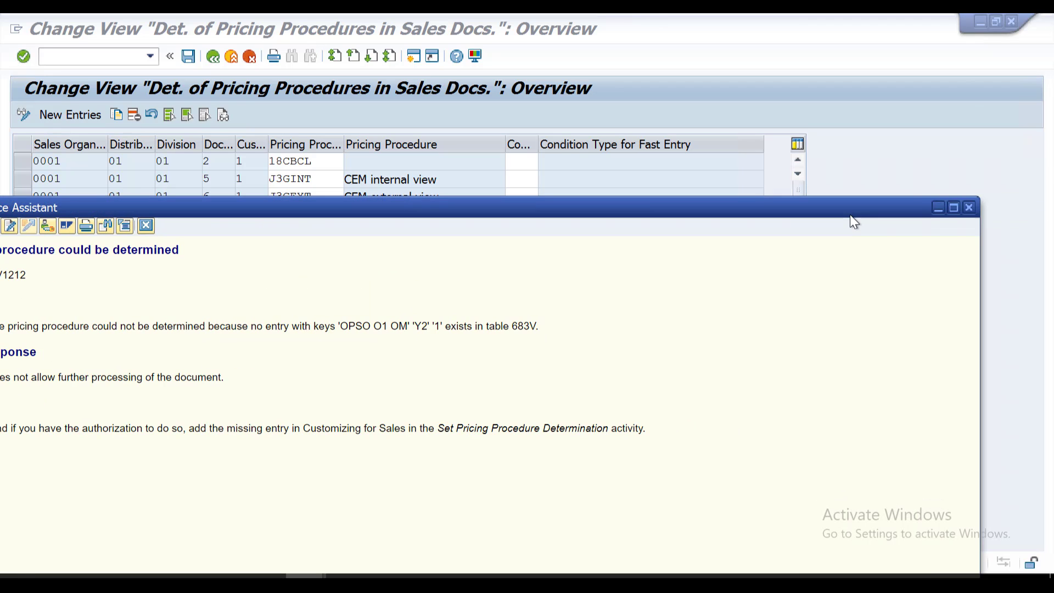
{"action": "left_click", "coordinate": [970, 210]}
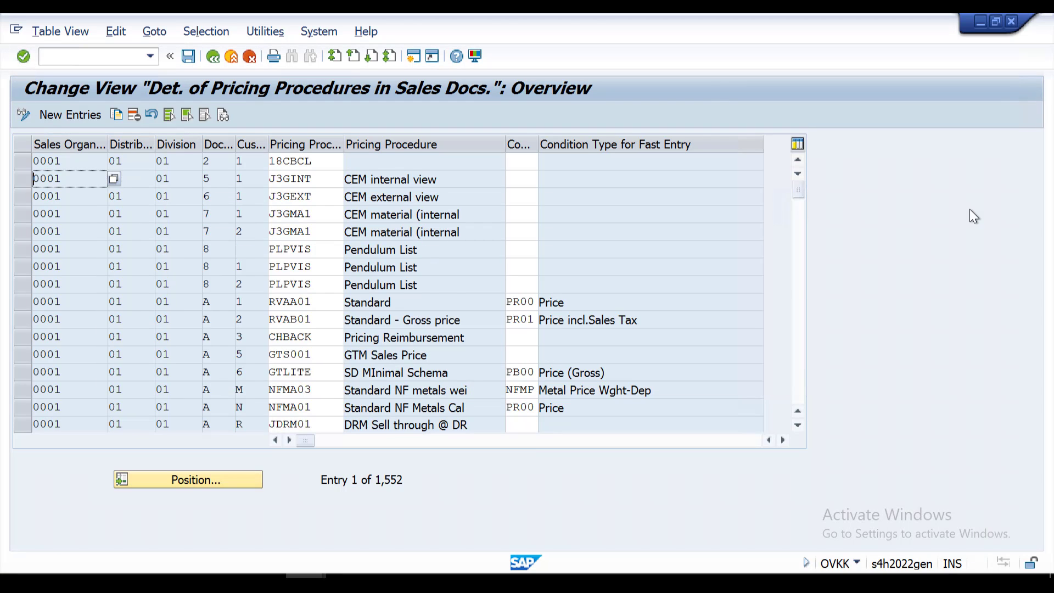
{"action": "key", "text": "alt+Tab"}
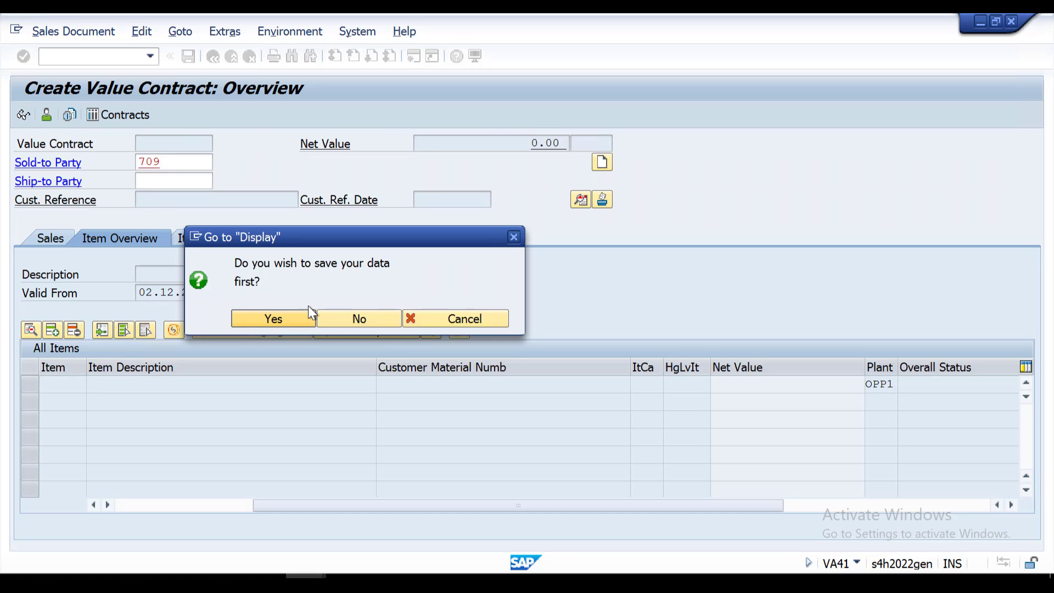
Discard the unfinished contract and restart VA41 from the command history.
{"action": "left_click", "coordinate": [436, 322]}
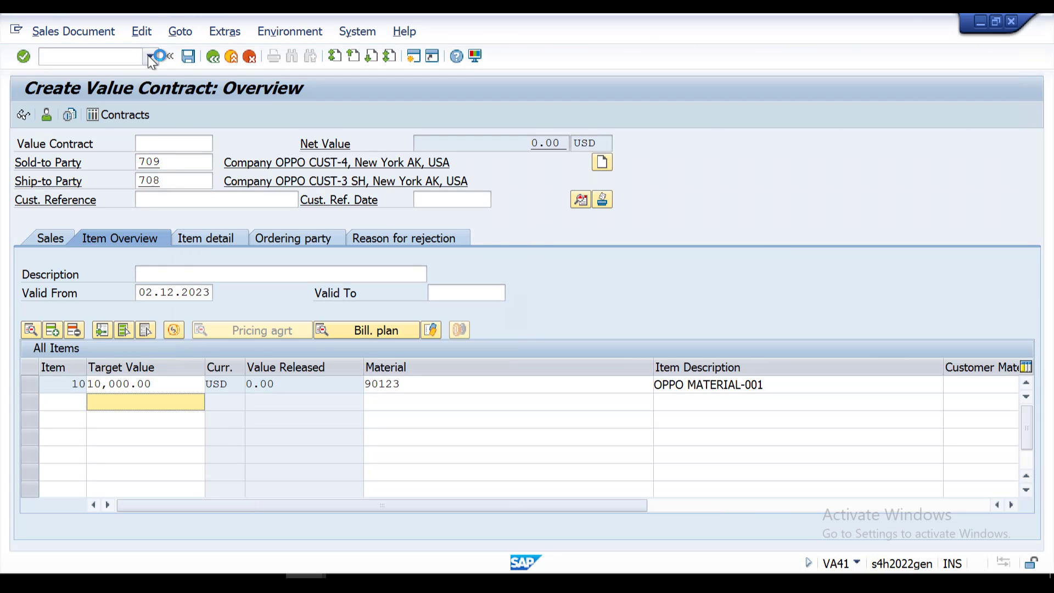
{"action": "left_click", "coordinate": [148, 55]}
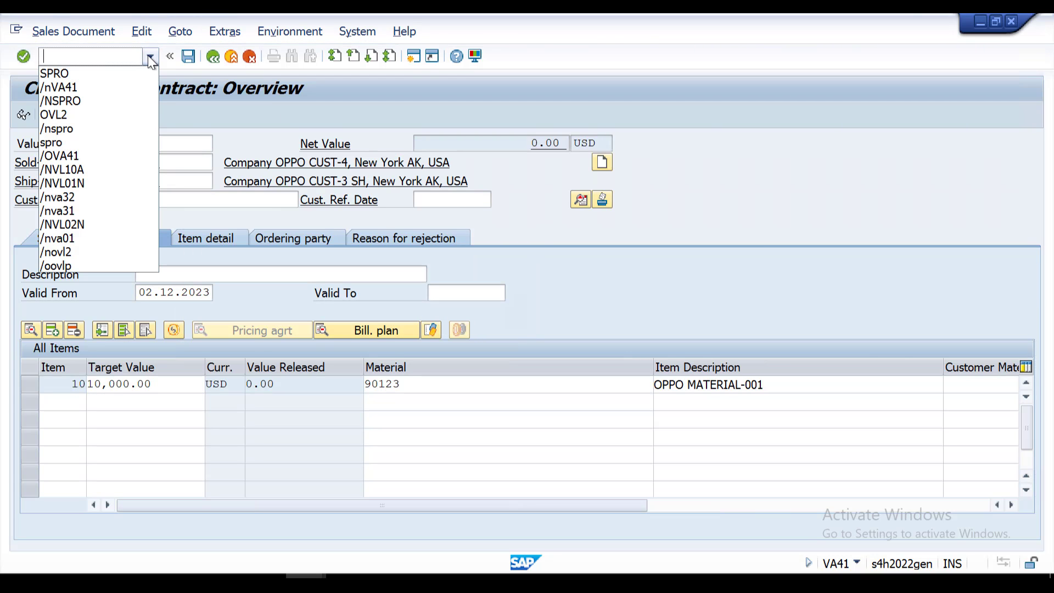
{"action": "left_click", "coordinate": [101, 87]}
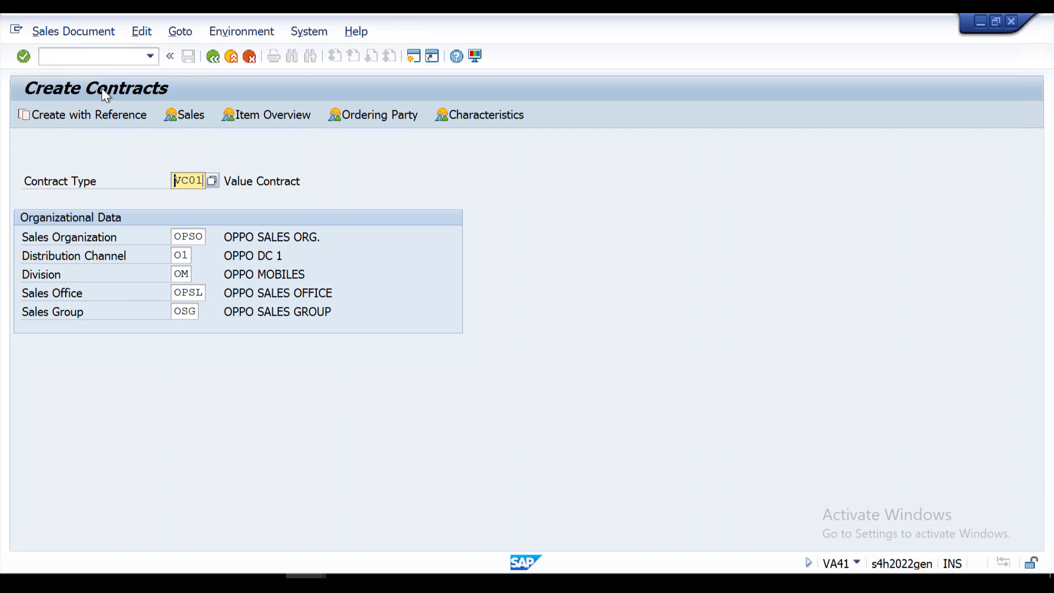
Enter the sold-to party from history and item target value 10000.
{"action": "key", "text": "Return"}
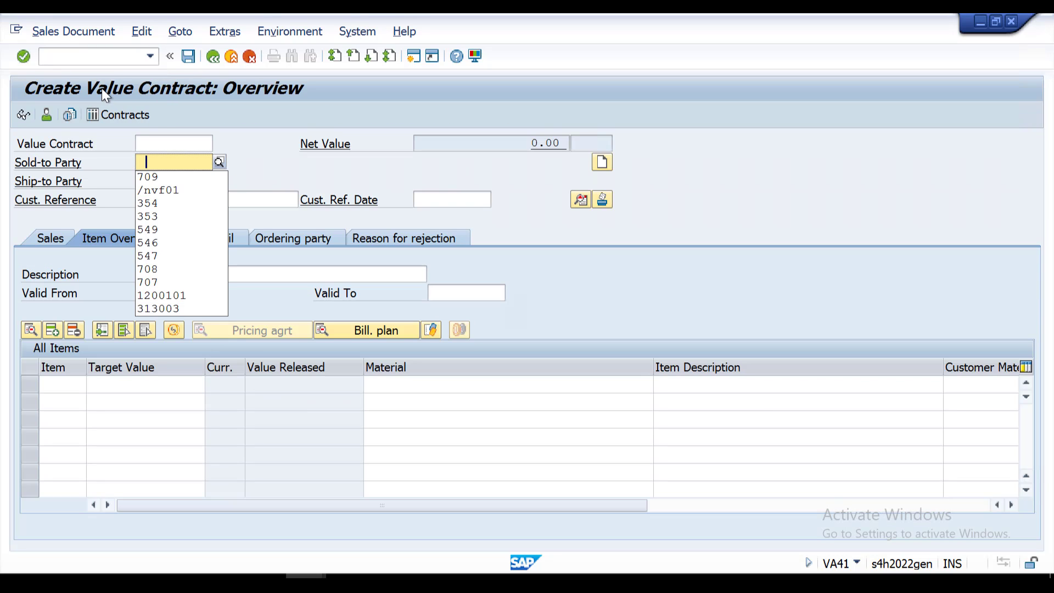
{"action": "key", "text": "Down"}
{"action": "key", "text": "Return"}
{"action": "key", "text": "Return"}
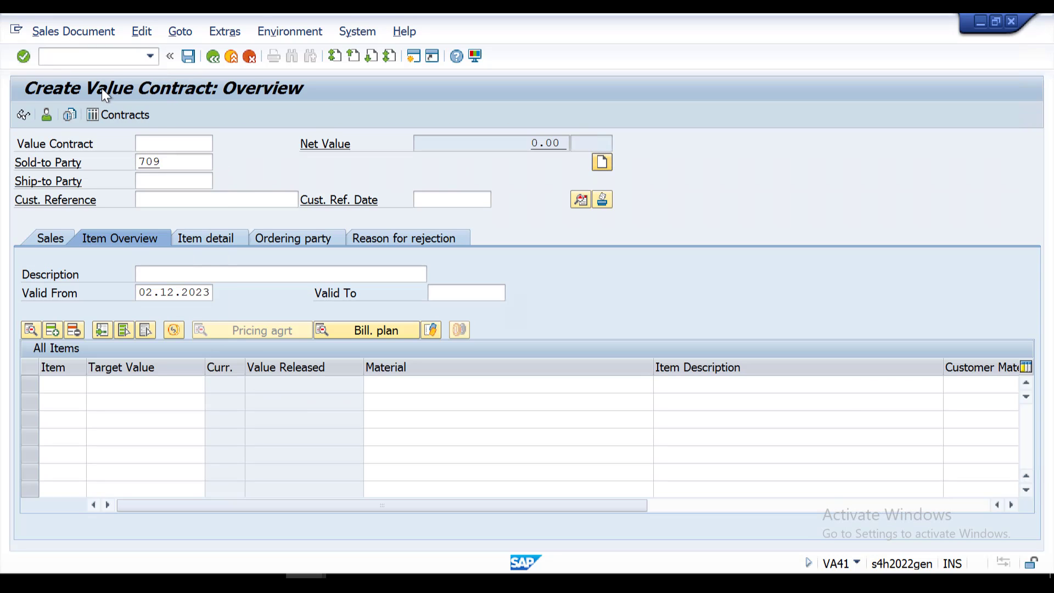
{"action": "left_click", "coordinate": [119, 383]}
{"action": "key", "text": "Down"}
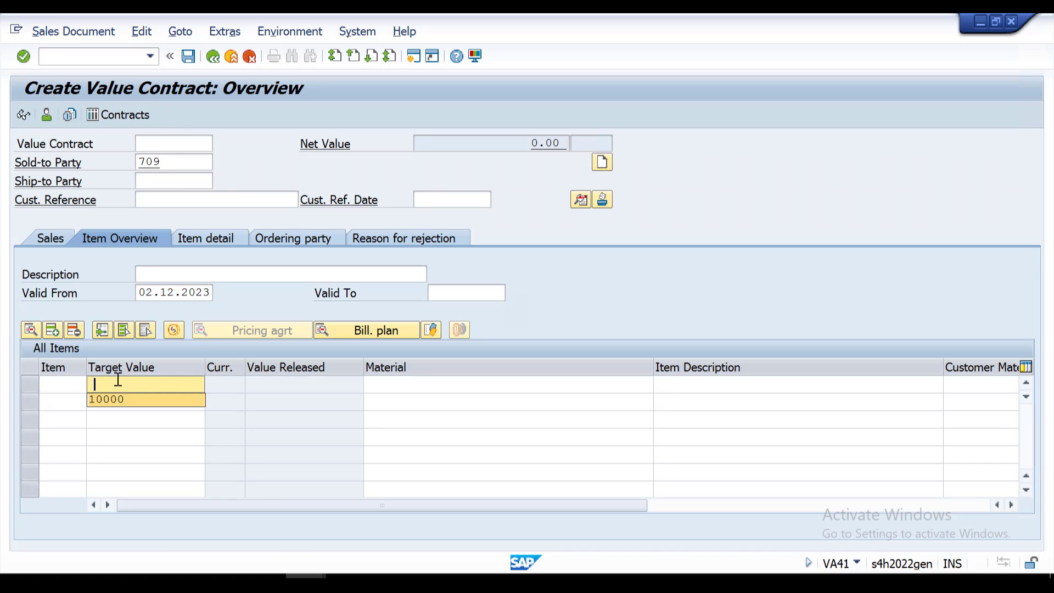
{"action": "key", "text": "Return"}
Add material 90123 and plant OPP1, then process the item to determine ship-to party 708.
{"action": "key", "text": "Tab"}
{"action": "key", "text": "Return"}
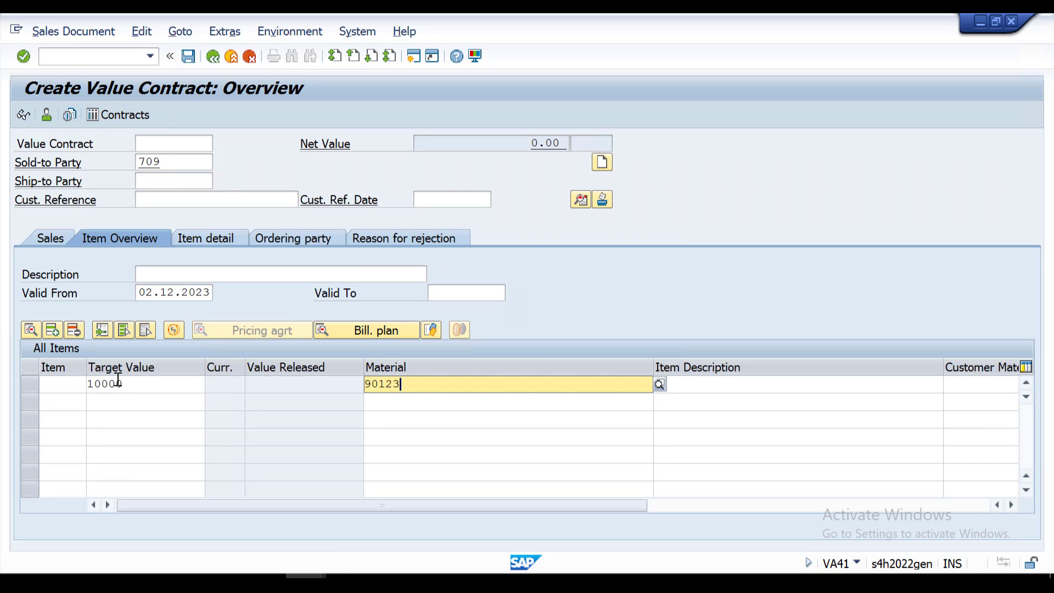
{"action": "key", "text": "Tab"}
{"action": "key", "text": "Tab"}
{"action": "key", "text": "Tab"}
{"action": "key", "text": "Tab"}
{"action": "key", "text": "Tab"}
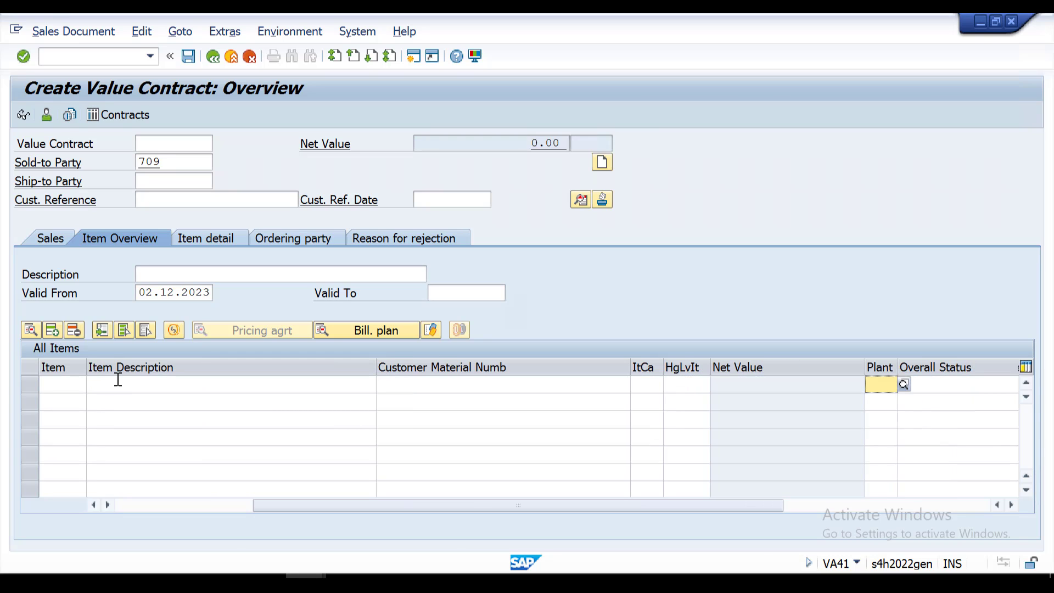
{"action": "key", "text": "Down"}
{"action": "key", "text": "Return"}
{"action": "key", "text": "Tab"}
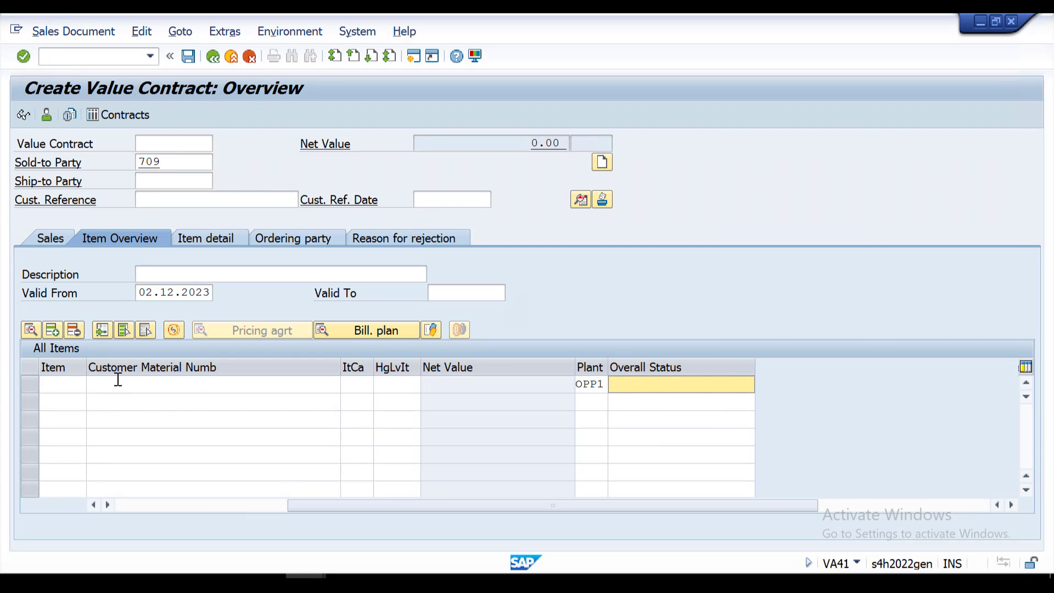
{"action": "key", "text": "Return"}
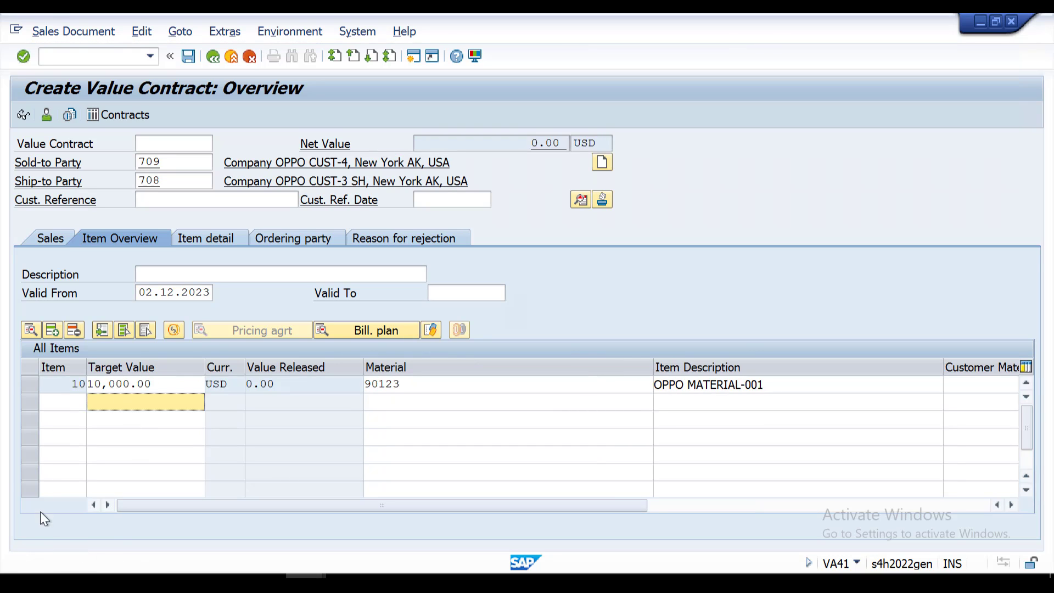
Check the incompletion log and save the value contract.
{"action": "left_click", "coordinate": [148, 33]}
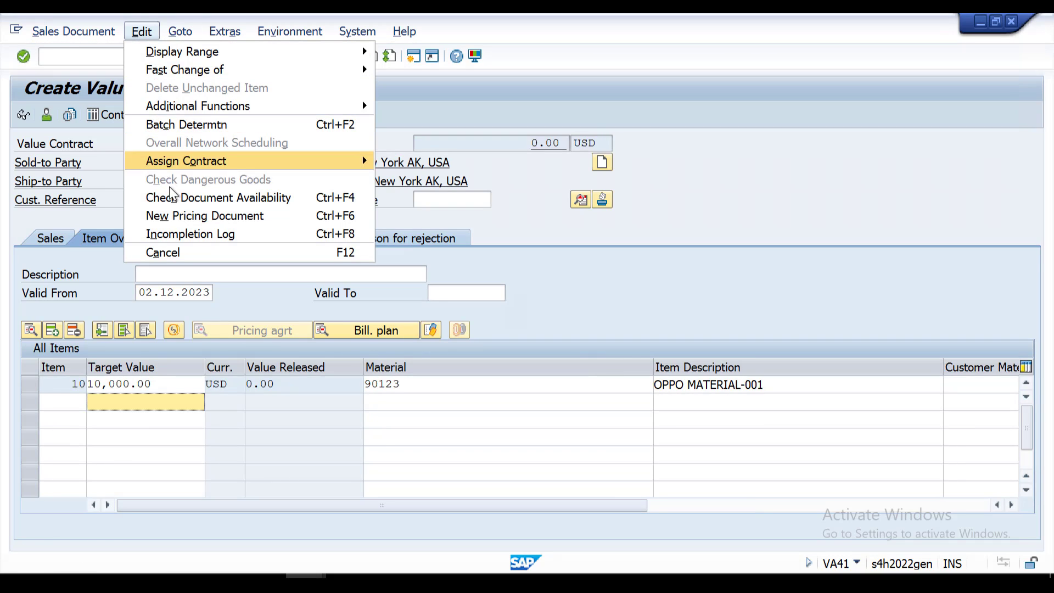
{"action": "left_click", "coordinate": [194, 233]}
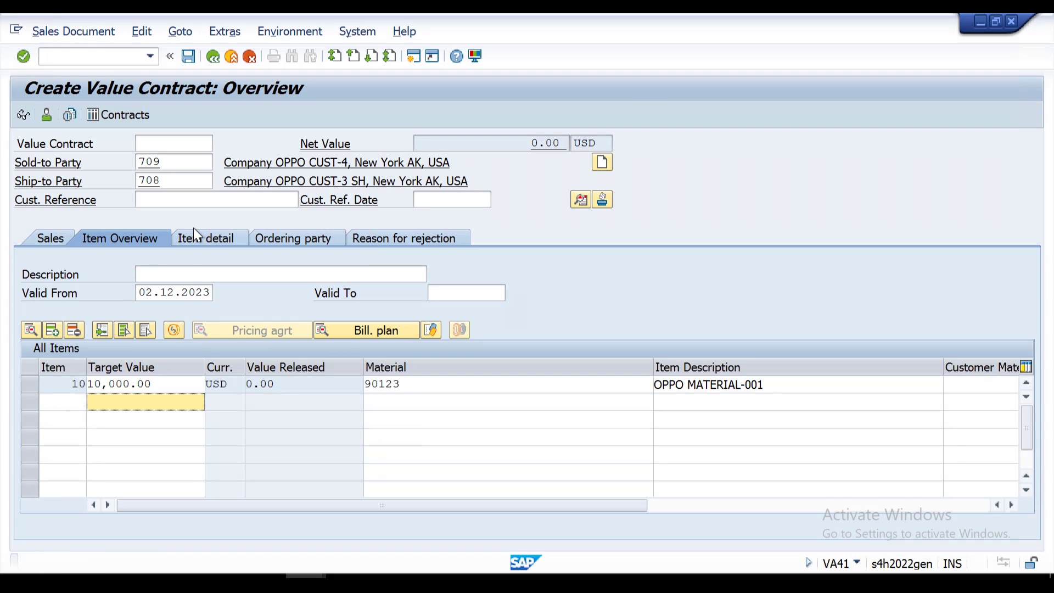
{"action": "left_click", "coordinate": [190, 60]}
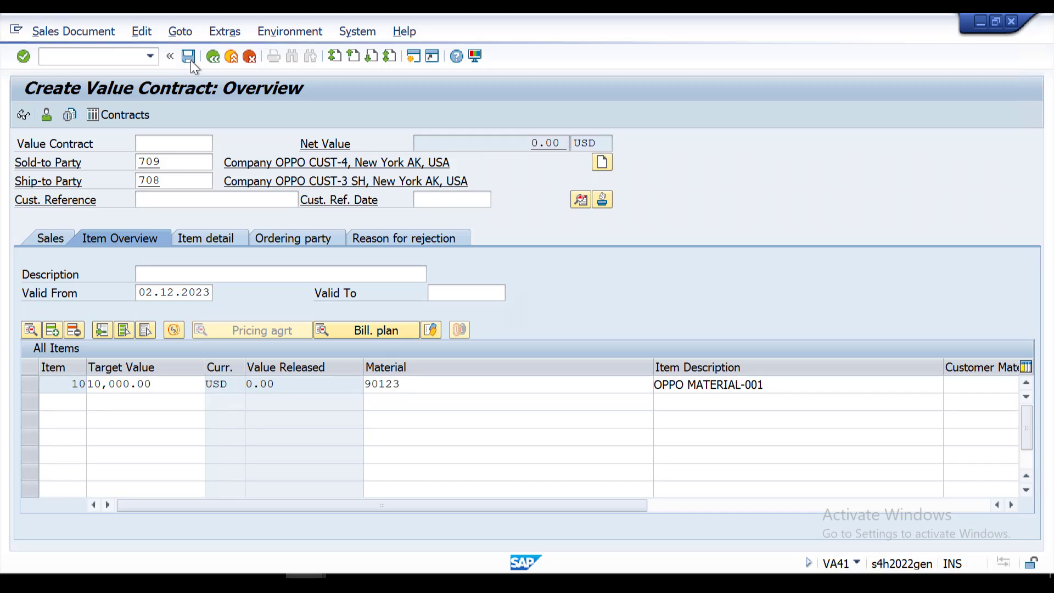